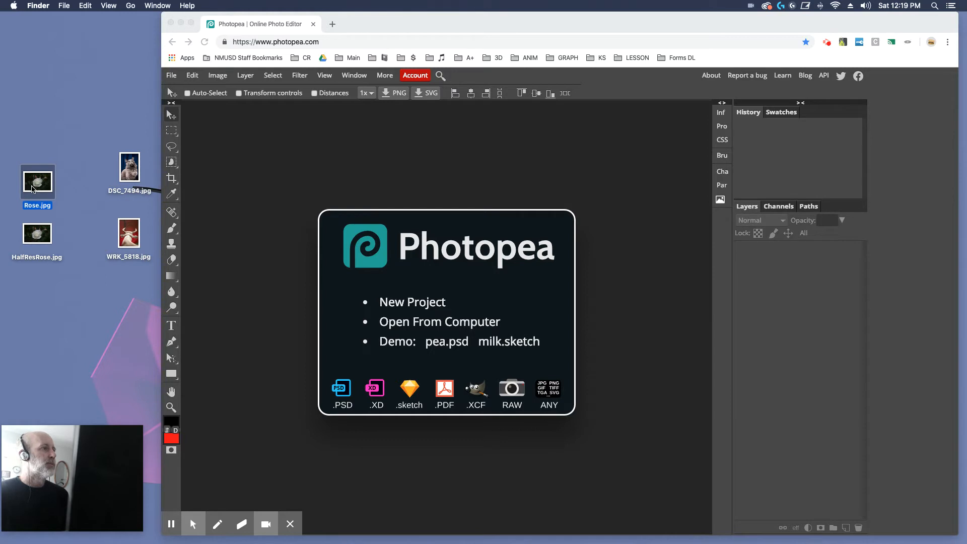
Open Rose.jpg from the desktop in the editor and switch to the Magic Wand tool
drag(31, 189, 325, 154)
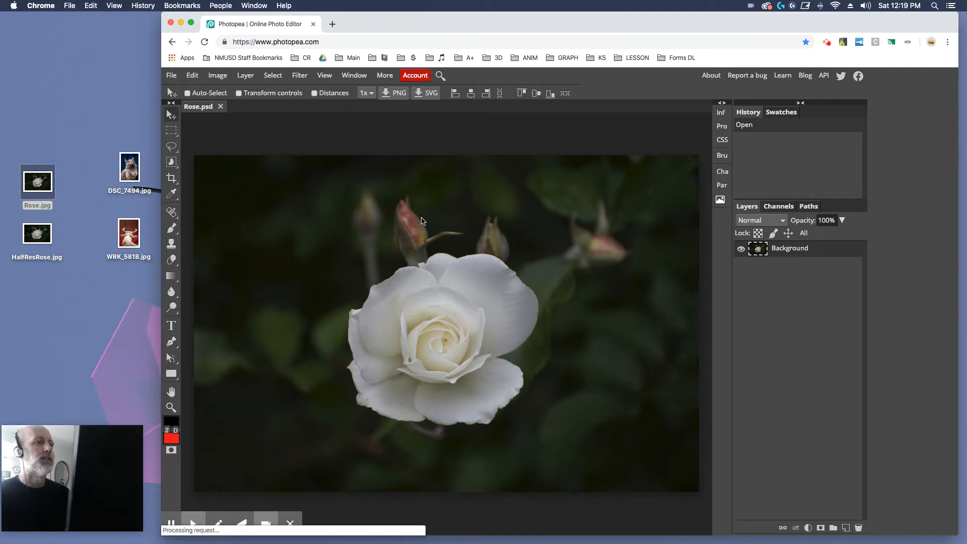
click(171, 163)
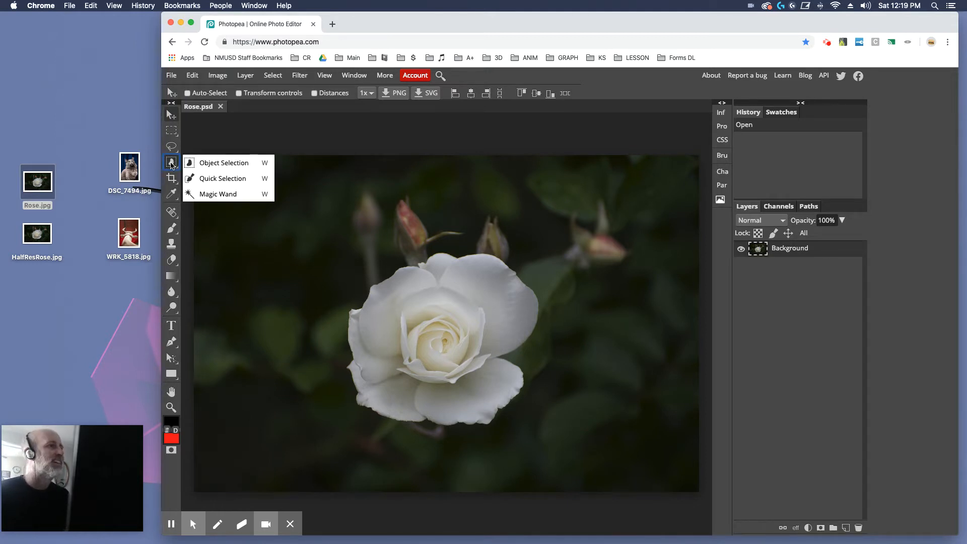
click(211, 195)
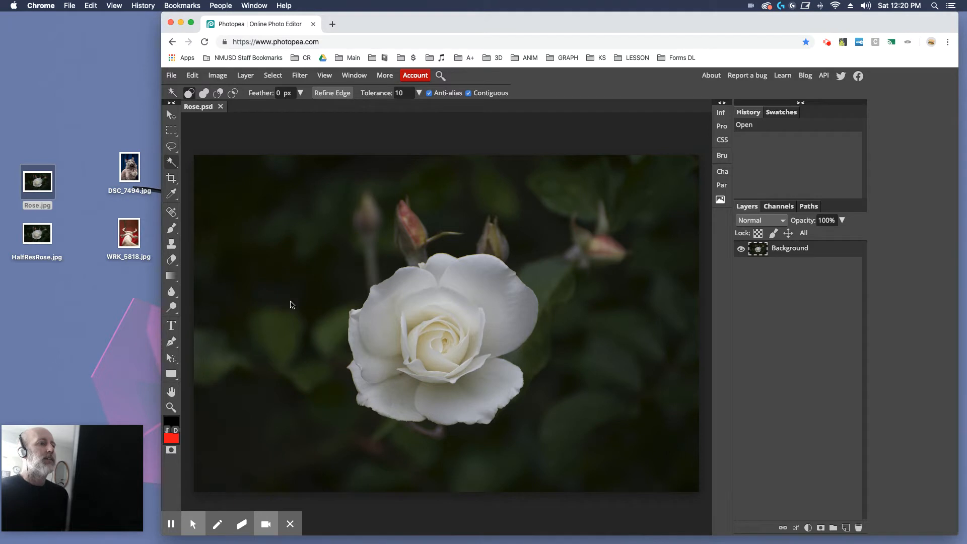
Try Magic Wand selections on the buds and dark background around the rose
click(414, 223)
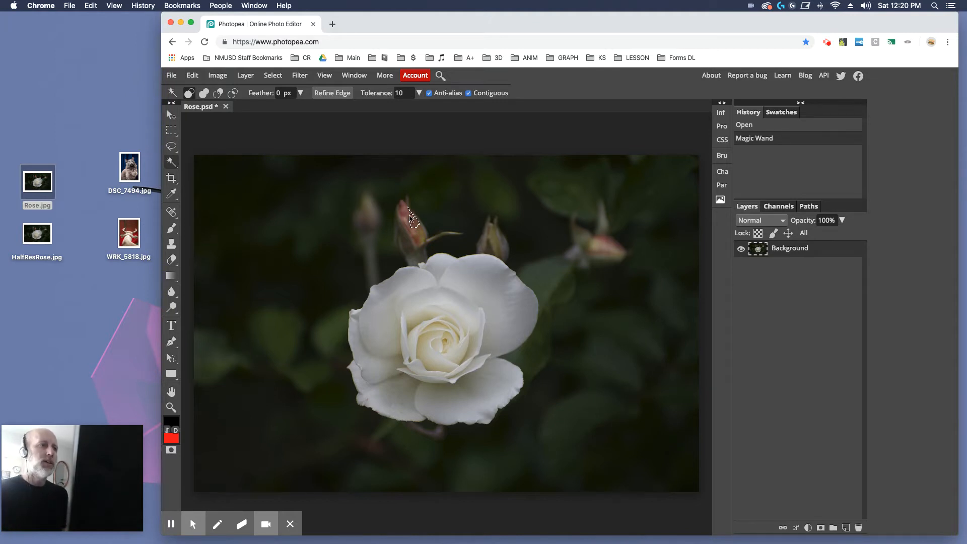
click(408, 218)
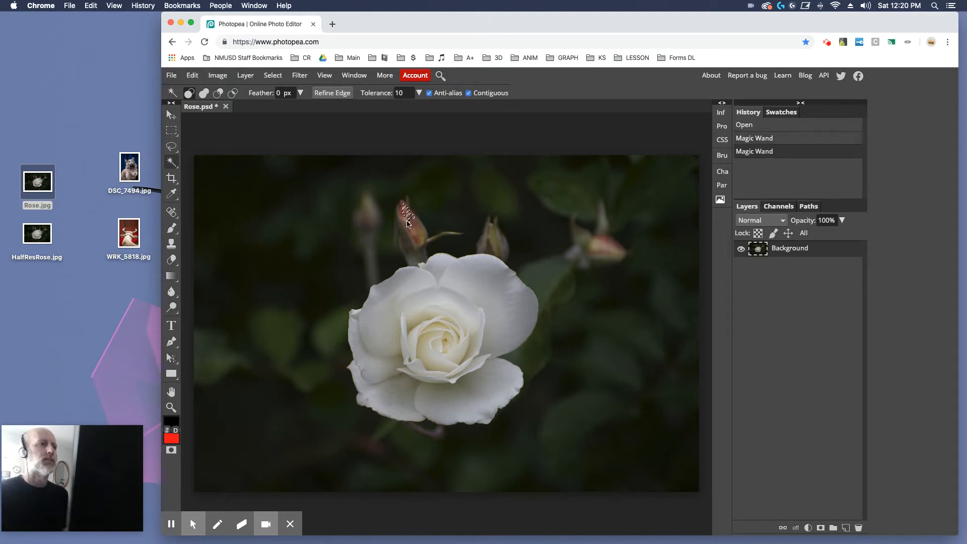
click(408, 218)
click(425, 220)
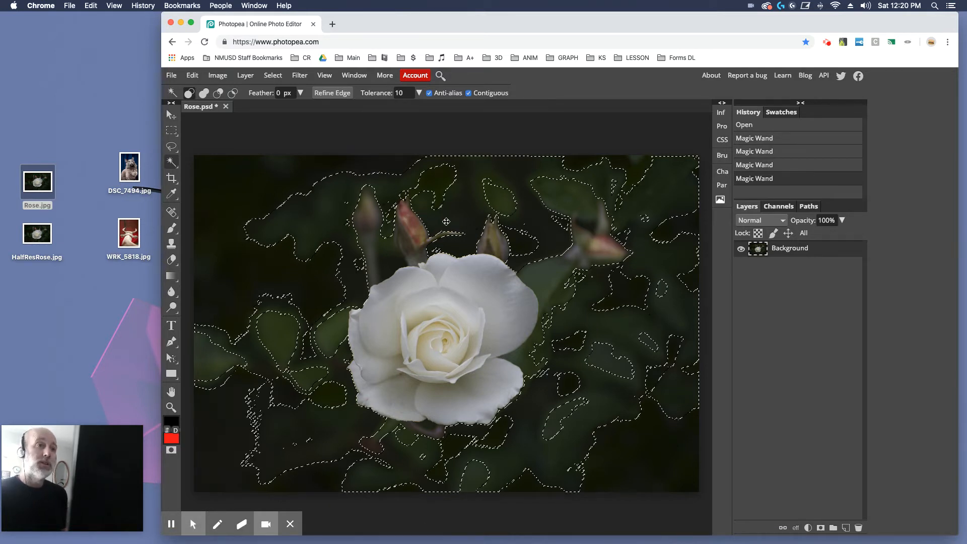
click(599, 254)
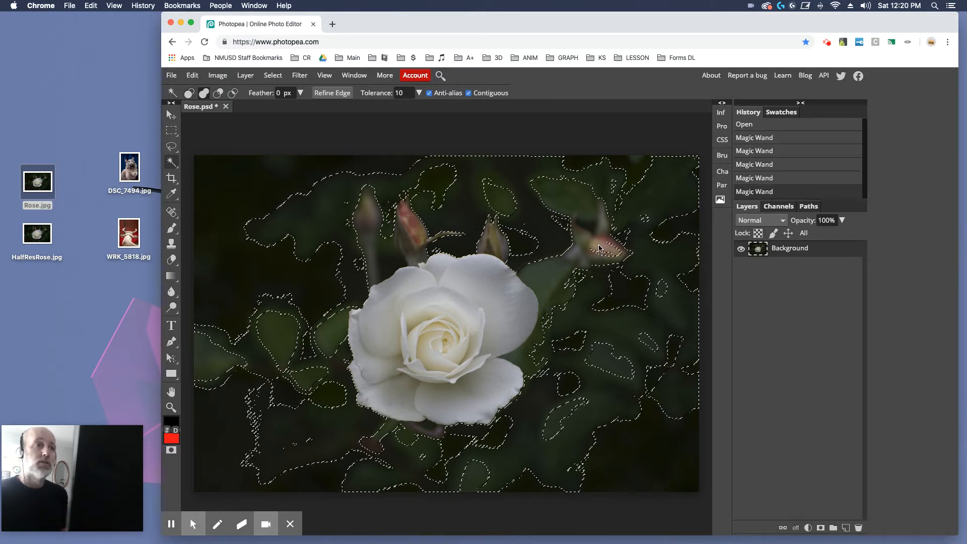
click(599, 225)
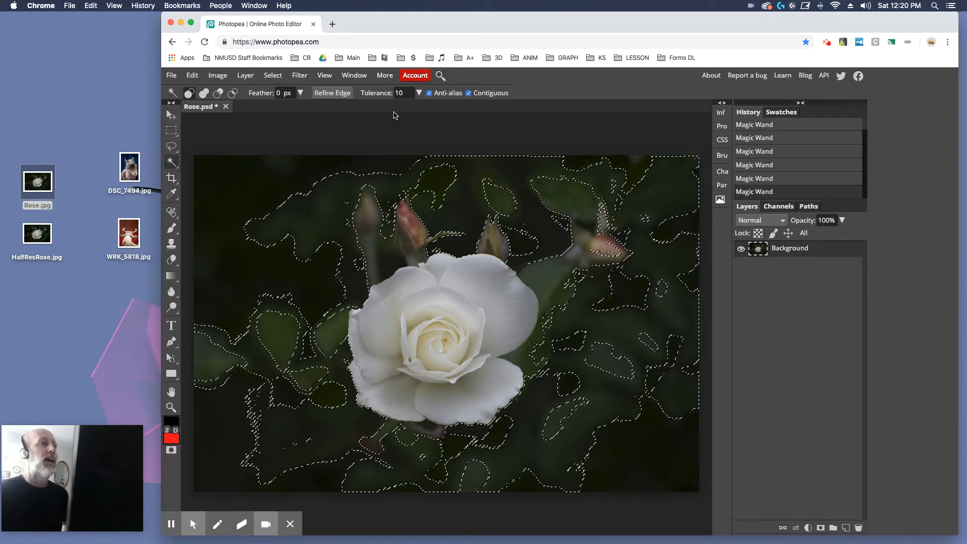
Set the Magic Wand tolerance to 30, deselect, and select the dark background around the rose
double_click(404, 93)
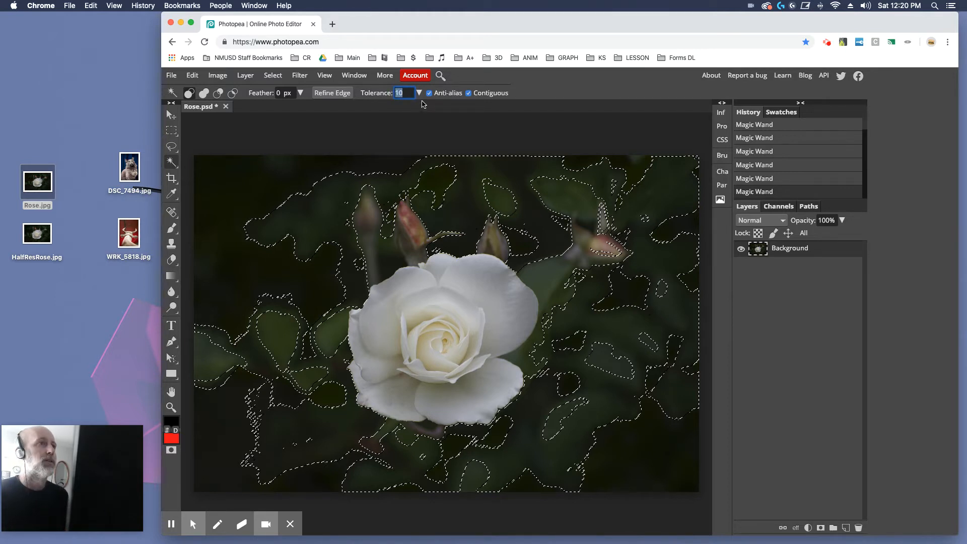
text(30)
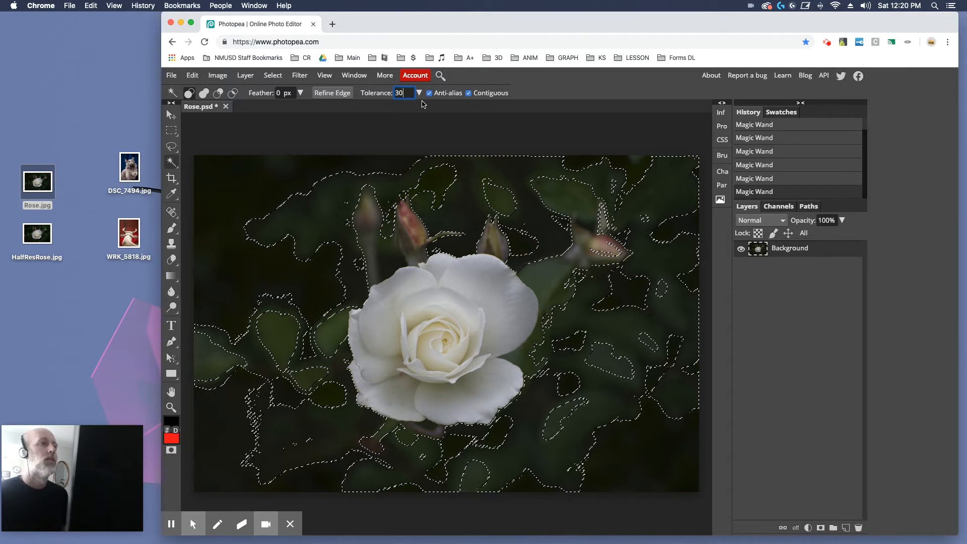
click(436, 143)
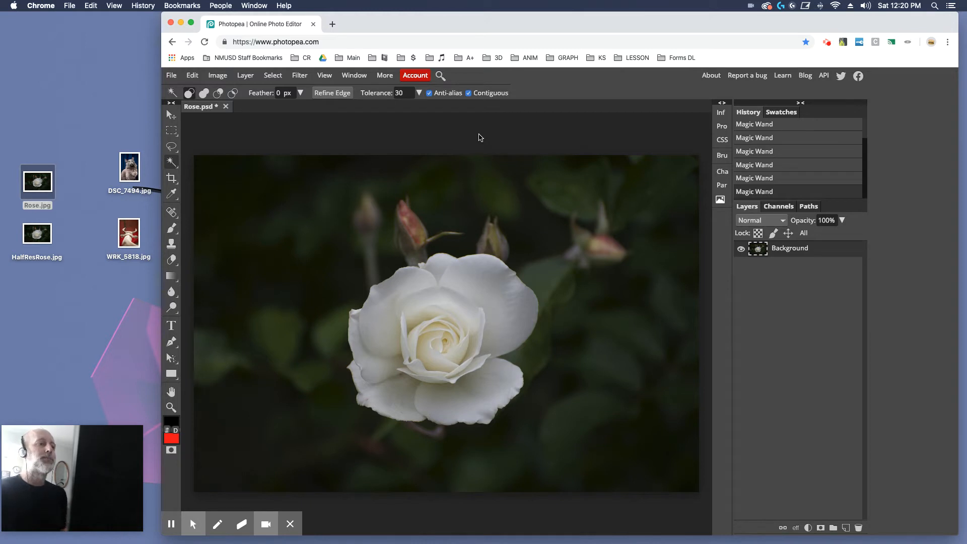
click(333, 246)
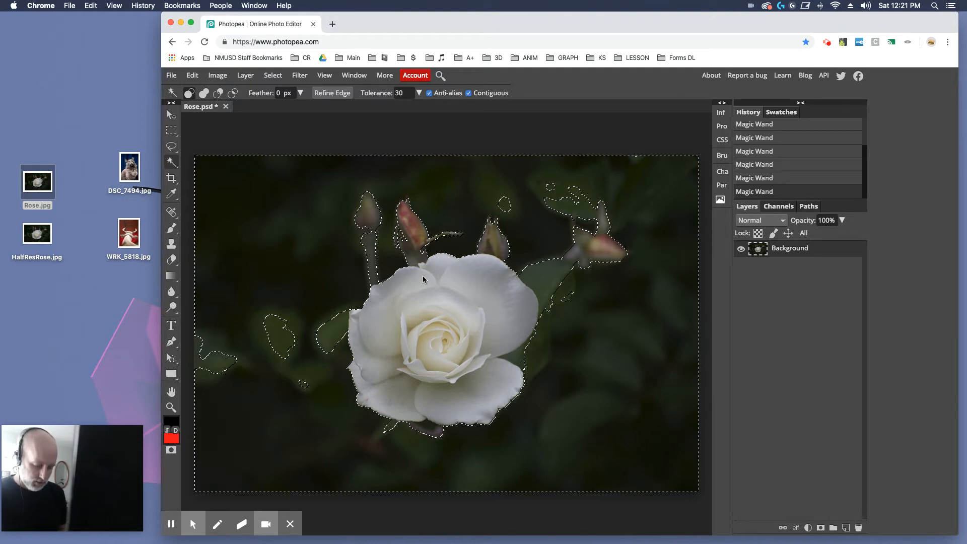
Add the leaf area left of the rose to the background selection
key(super+equal)
key(super+equal)
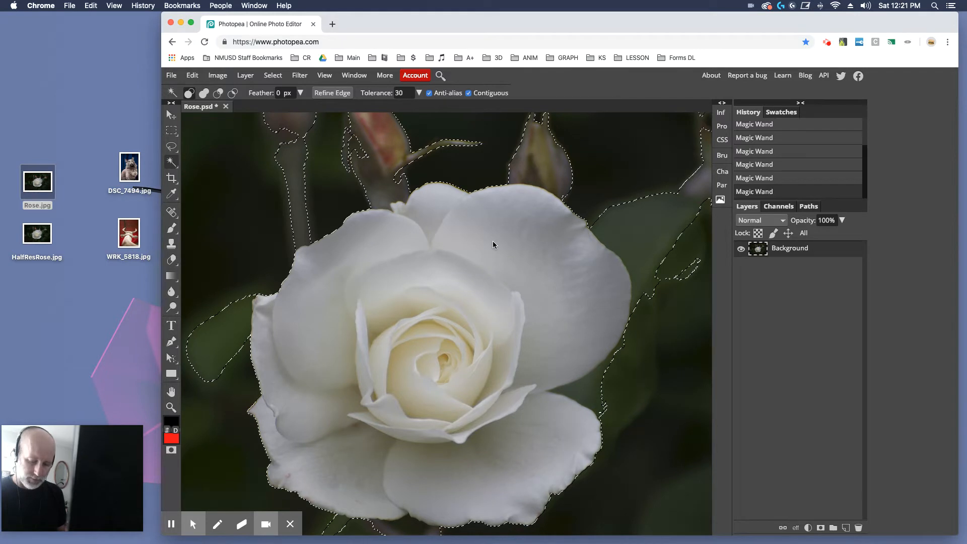
key(super+minus)
key(super+minus)
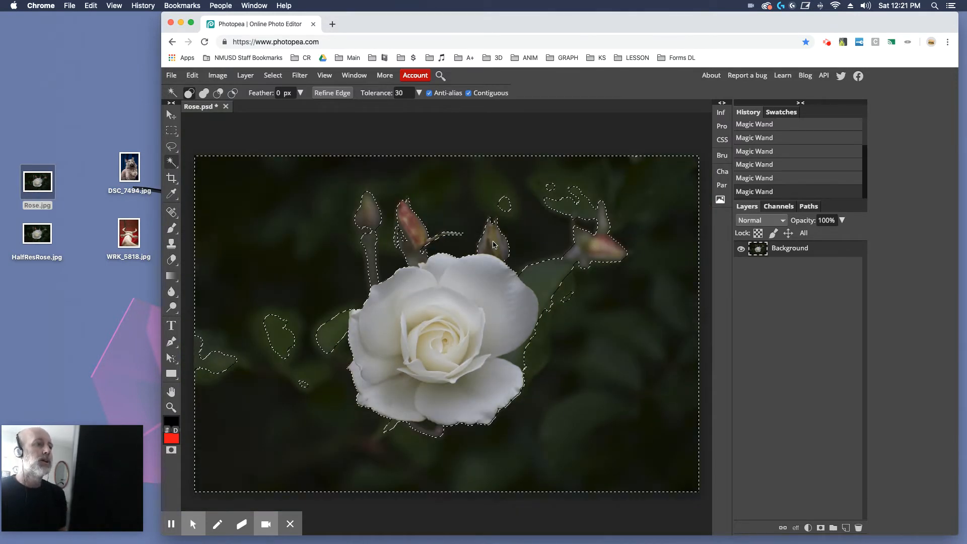
key(shift)
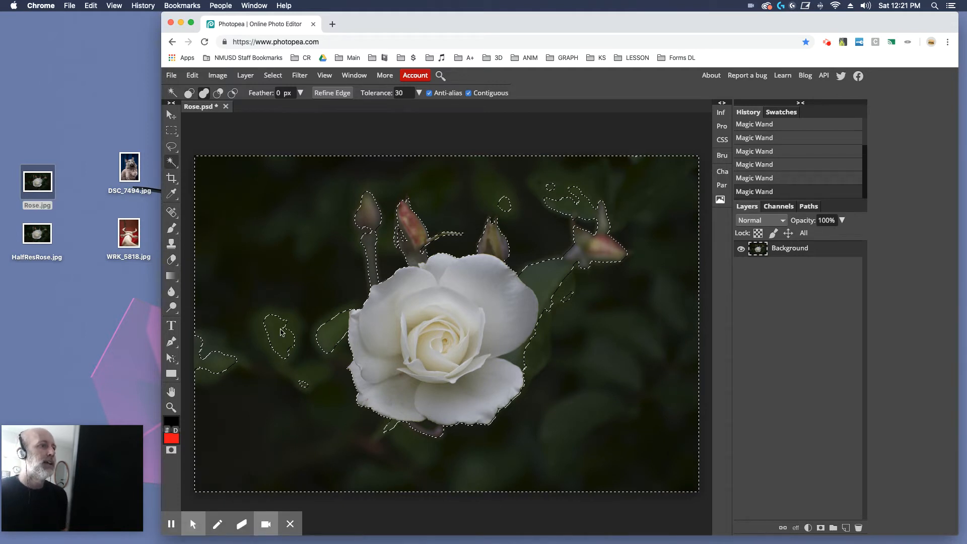
shift+click(328, 332)
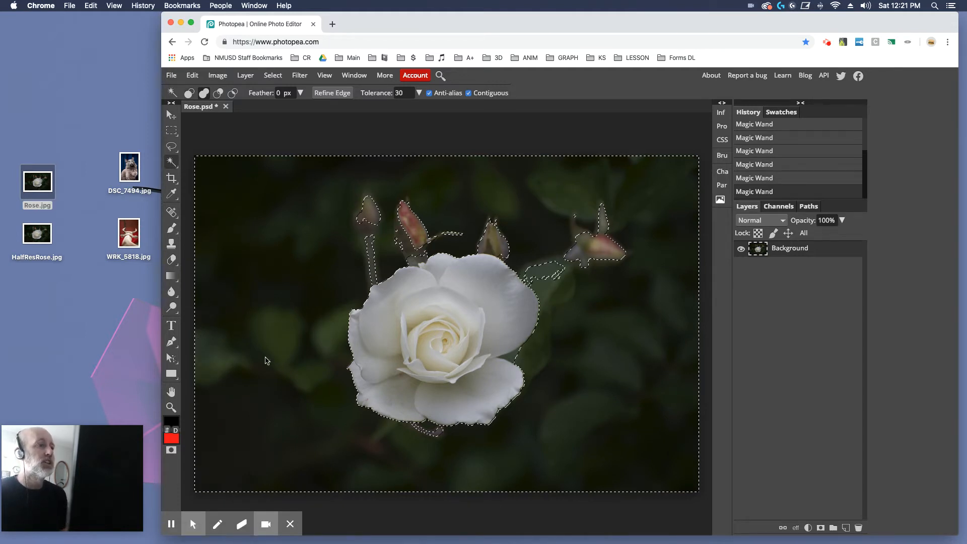
Add the buds, stems and remaining leaf patches around the rose to the background selection
shift+click(371, 210)
shift+click(417, 228)
shift+click(592, 245)
click(596, 245)
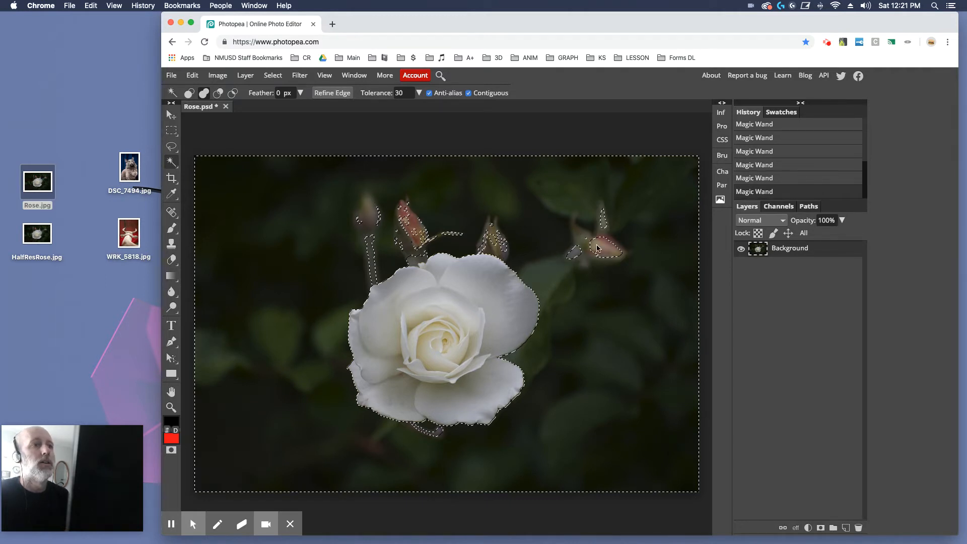
click(605, 223)
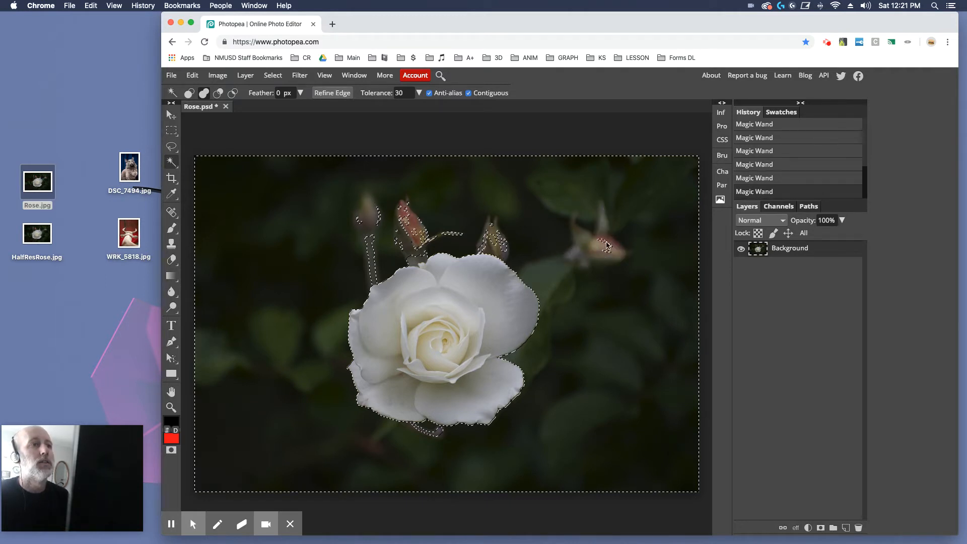
alt+click(606, 245)
alt+click(496, 247)
click(418, 235)
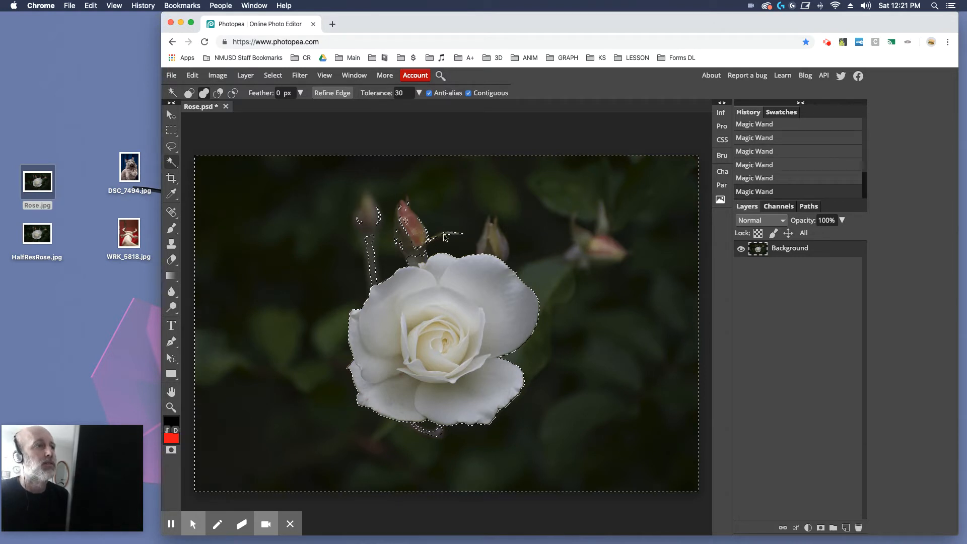
click(464, 235)
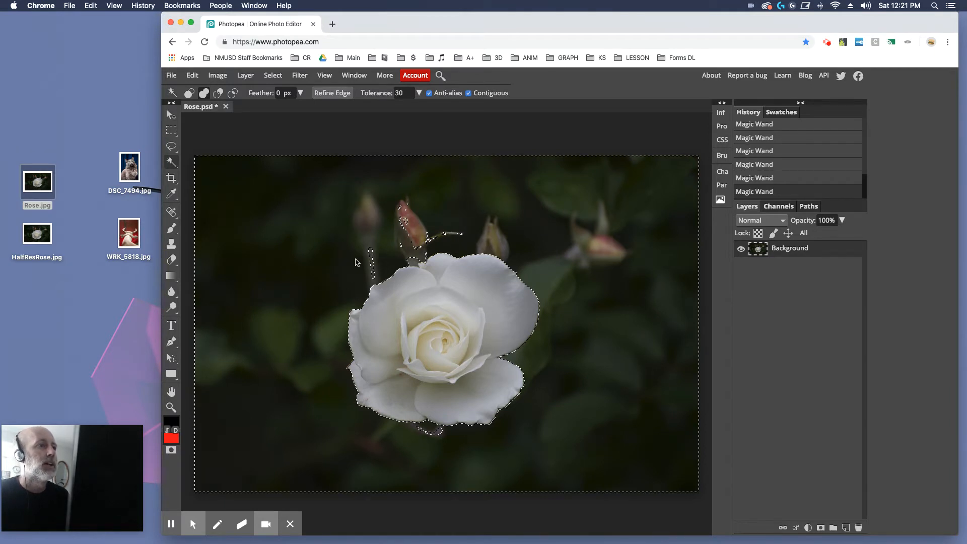
click(370, 251)
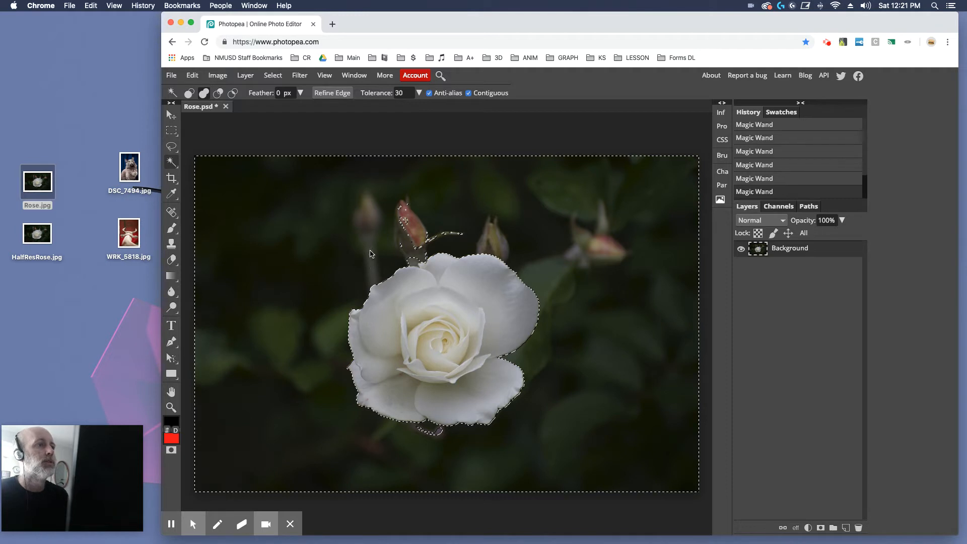
click(437, 433)
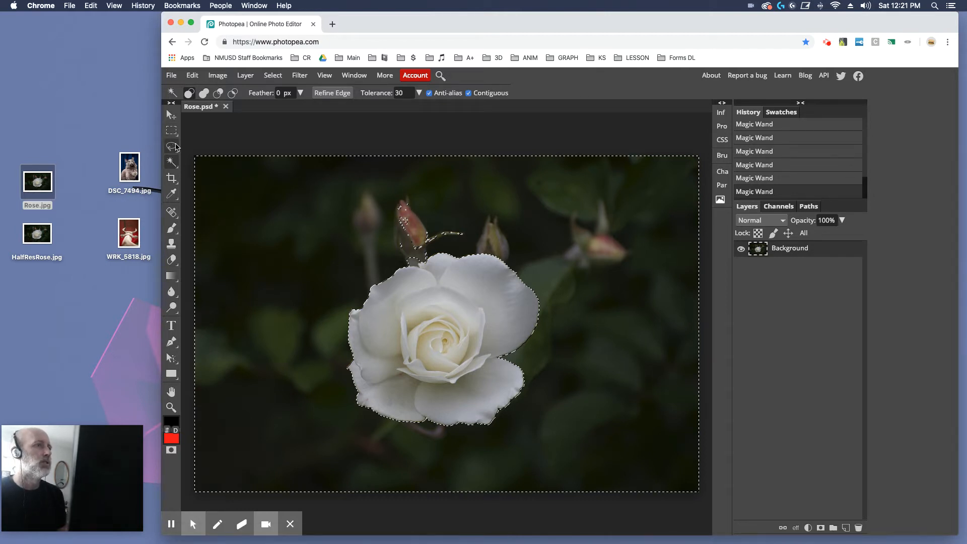
Add a rectangular area around the bud stem above the rose to the selection with Rectangle Select
click(172, 133)
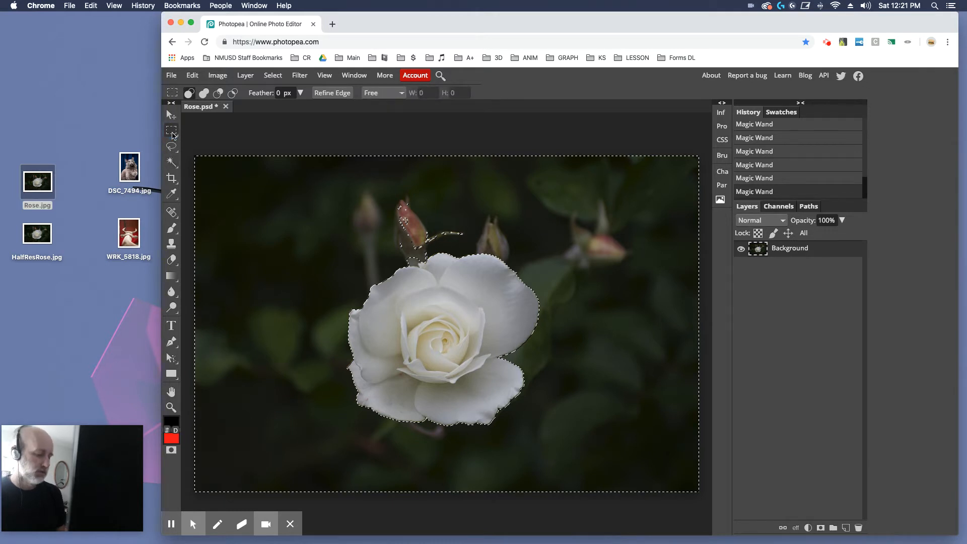
key(shift)
drag(376, 191, 473, 246)
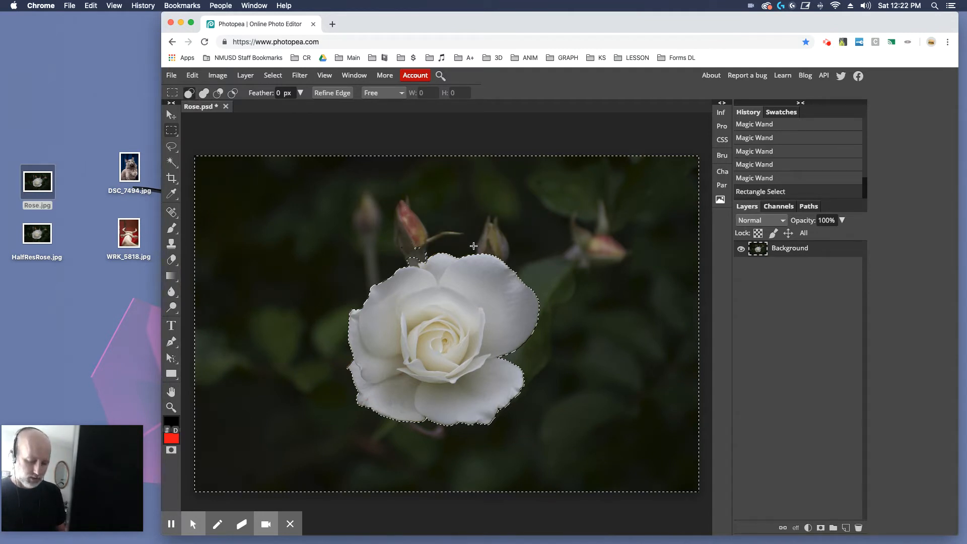
Add the small leftover patch above the rose's top-left petal to the selection with the Magic Wand
key(super+plus)
key(super+plus)
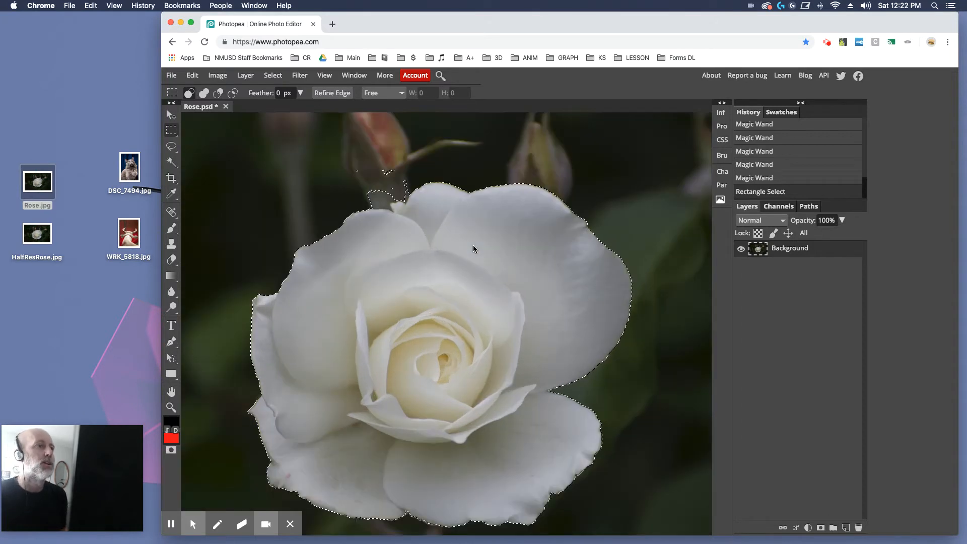
click(172, 162)
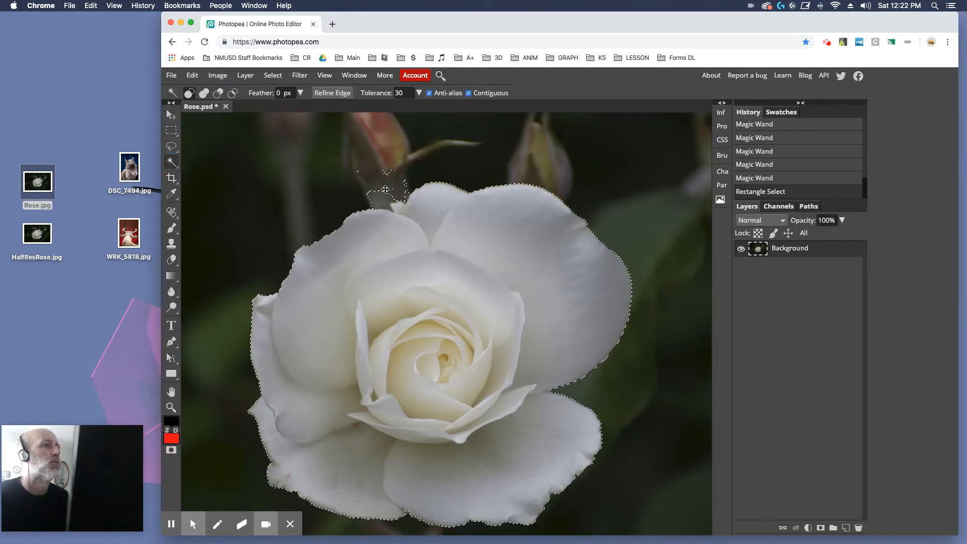
alt+click(383, 194)
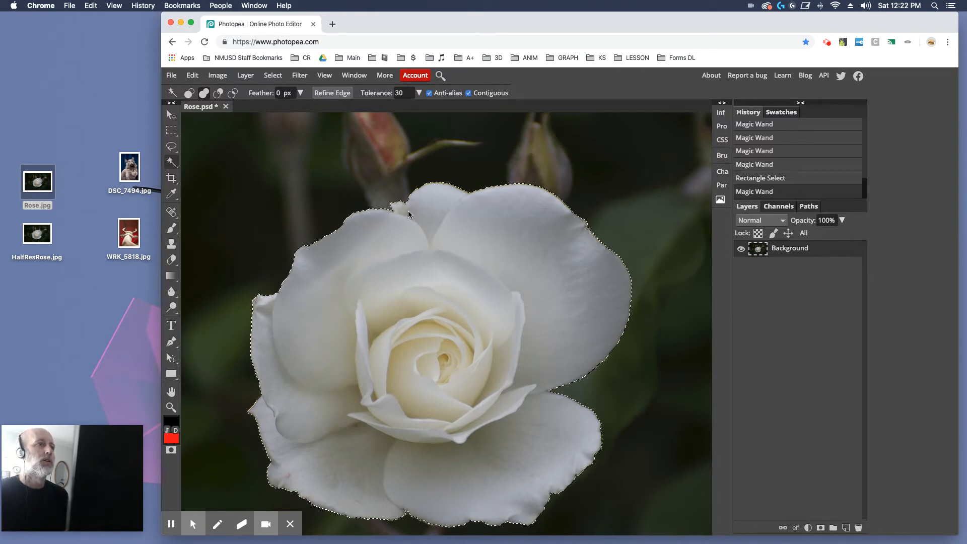
Set the tolerance to 5, try adding a spot on the rose's top edge, and undo it
double_click(400, 93)
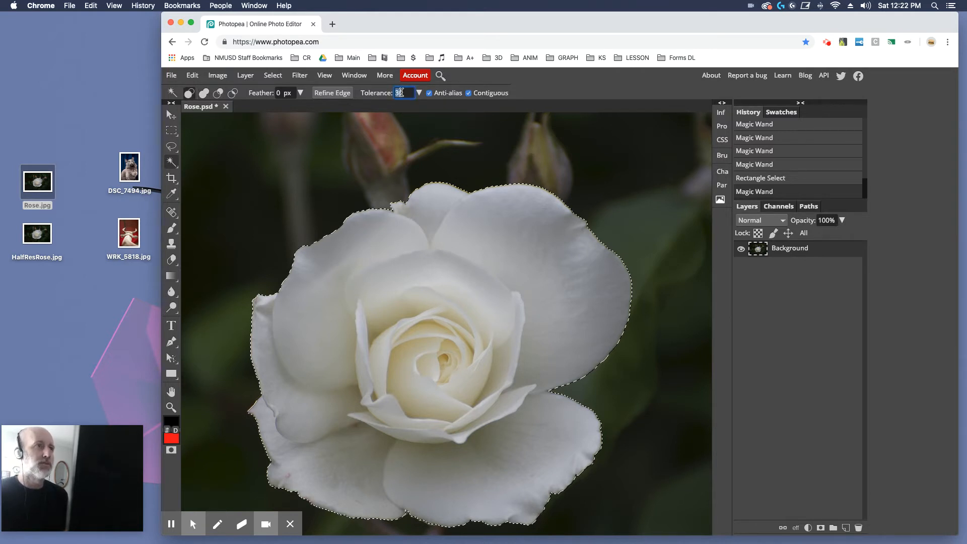
text(5)
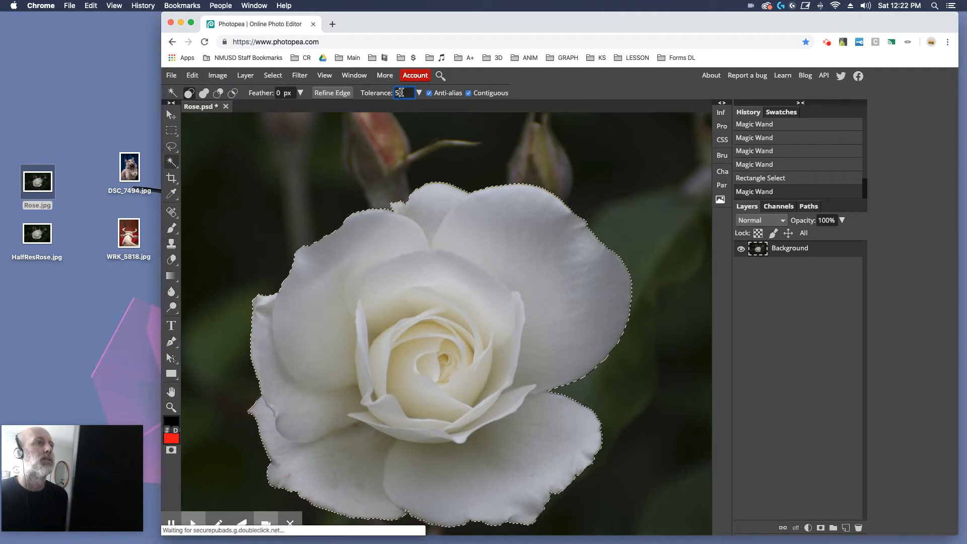
click(416, 198)
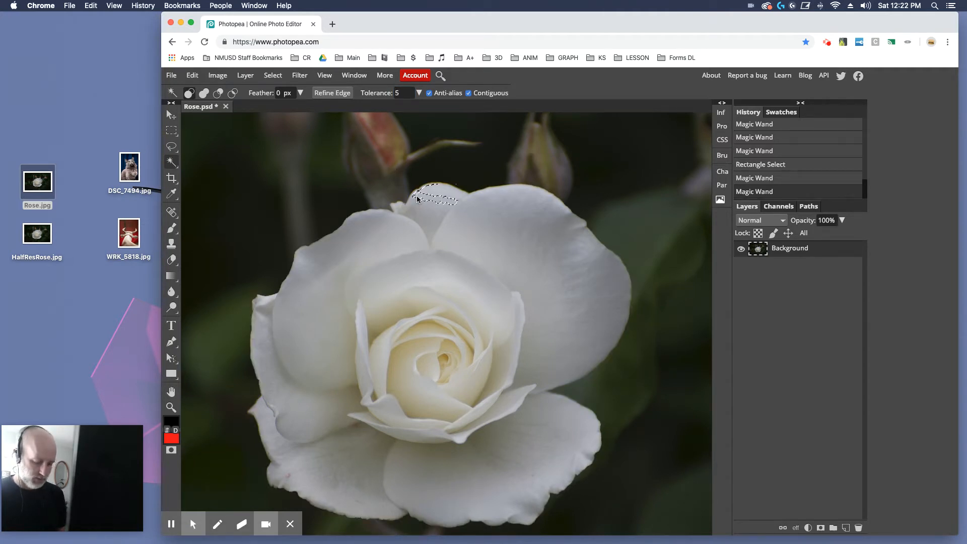
key(alt)
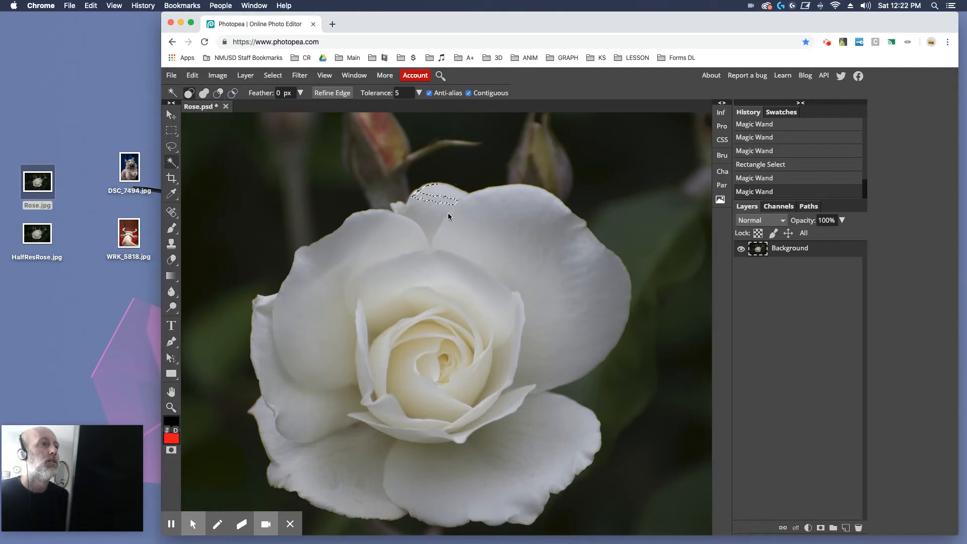
key(super+z)
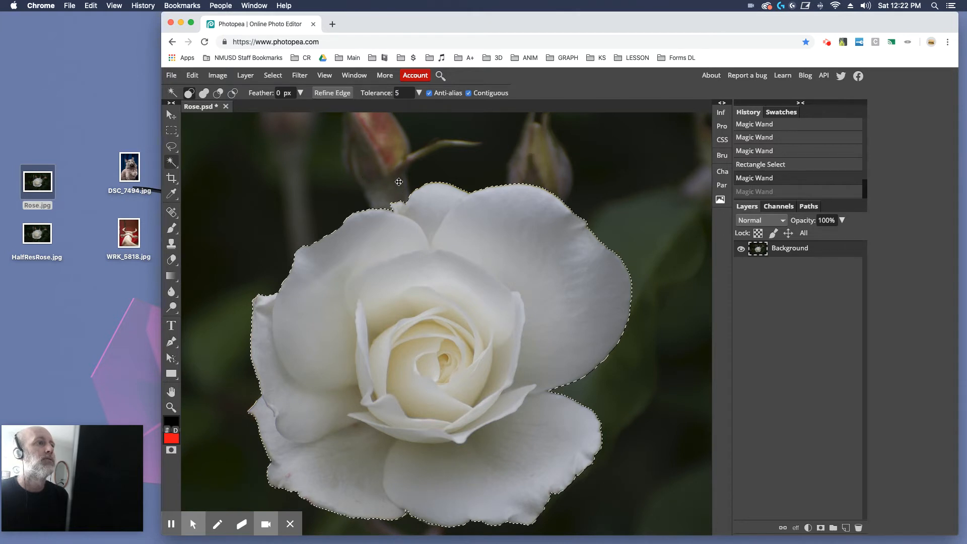
Refine the selection at the gap along the rose's top edge with Magic Wand clicks
key(shift)
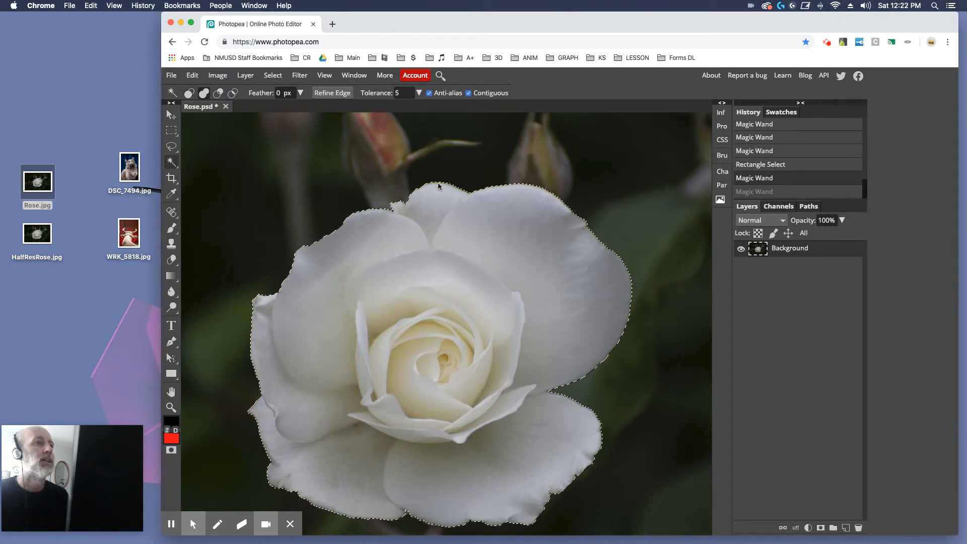
shift+click(438, 184)
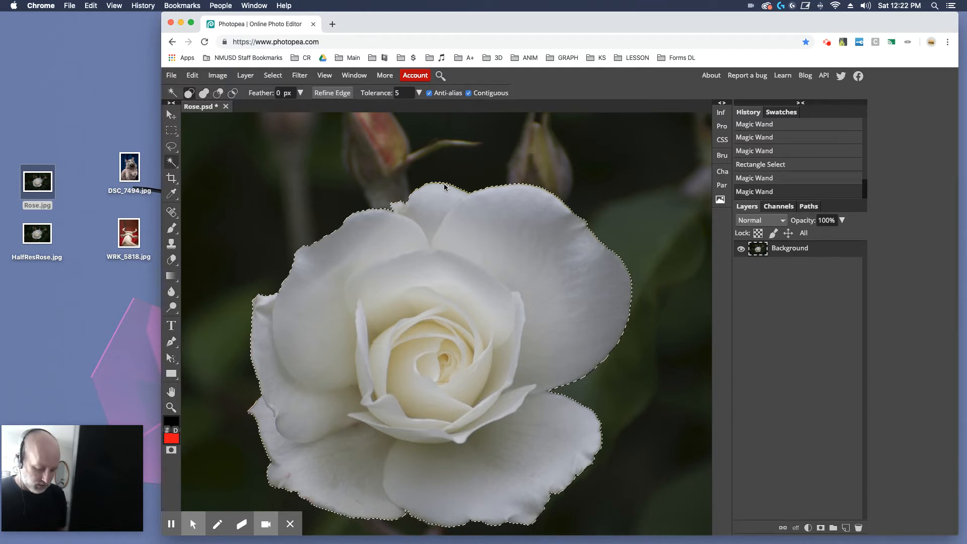
key(alt)
alt+click(443, 188)
alt+click(443, 187)
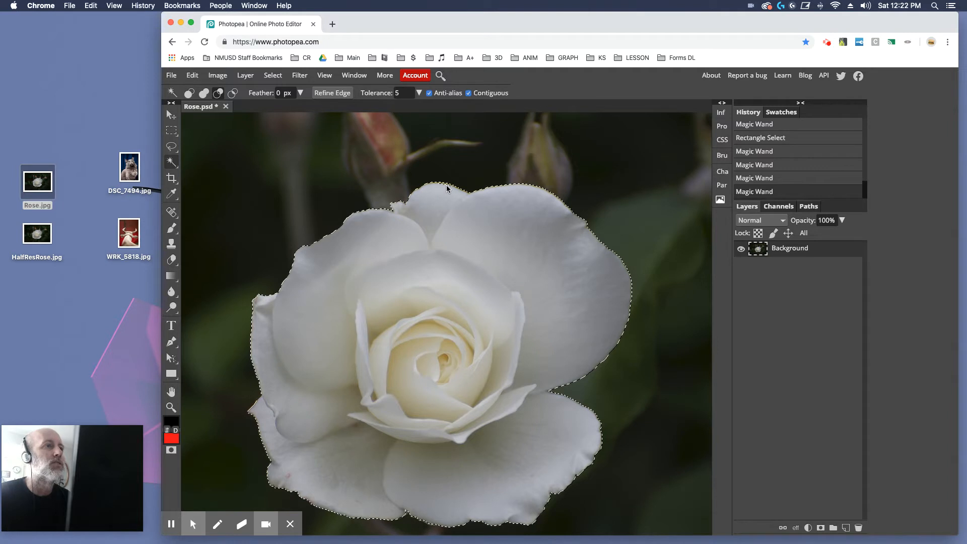
Try adding the rose's top edge with the Magic Wand, then step back in History to the Magic Wand state after Rectangle Select
alt+click(447, 187)
alt+click(447, 188)
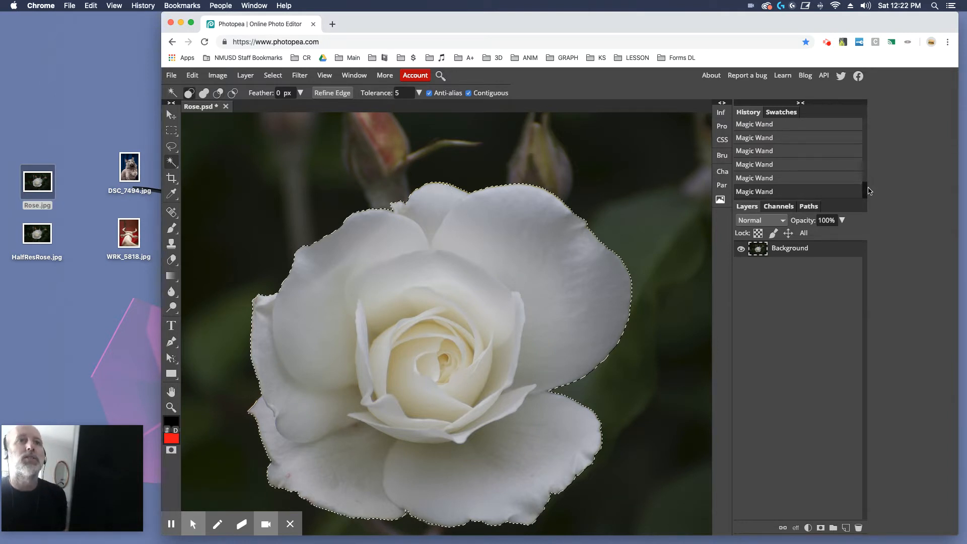
scroll(867, 192, up, 1)
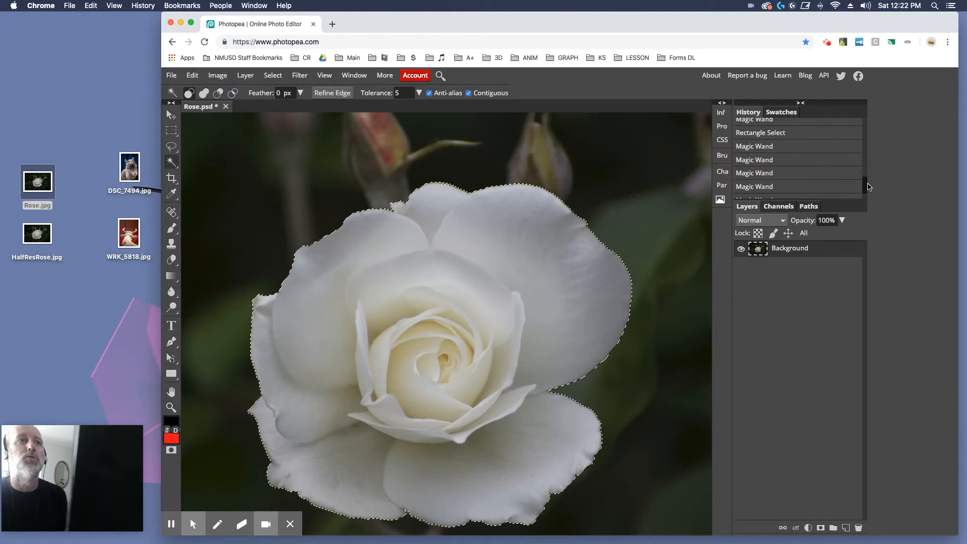
click(819, 166)
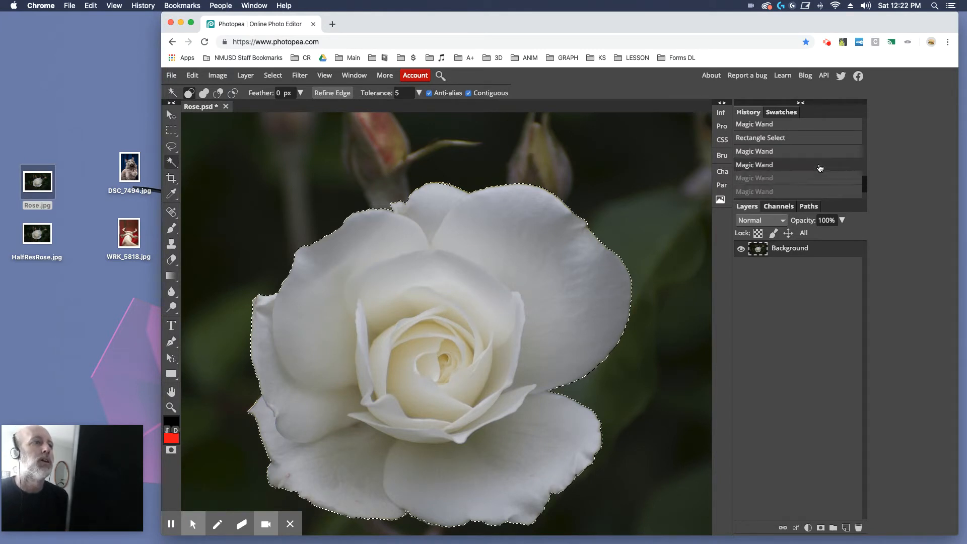
click(785, 153)
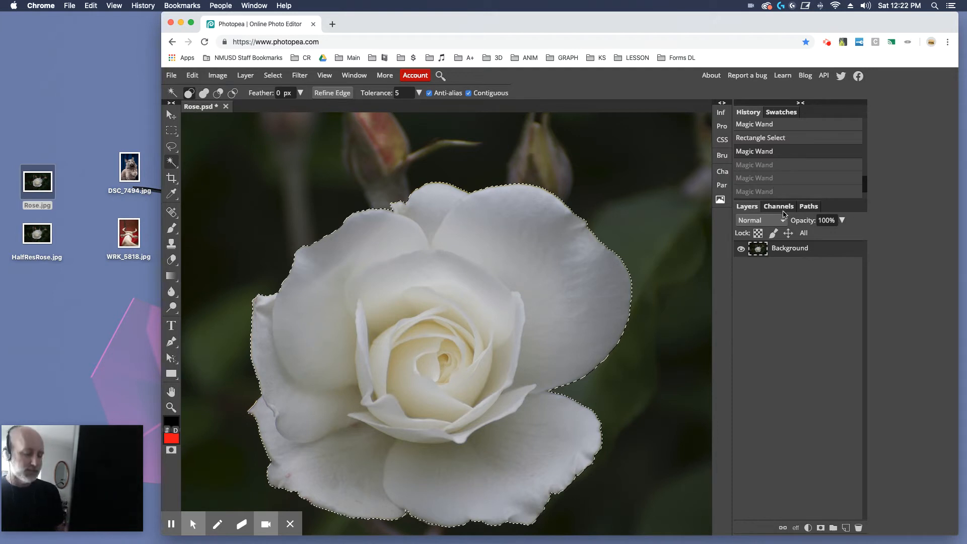
Fit the image on screen and add a Hue/Saturation adjustment layer to the selected background
key(alt)
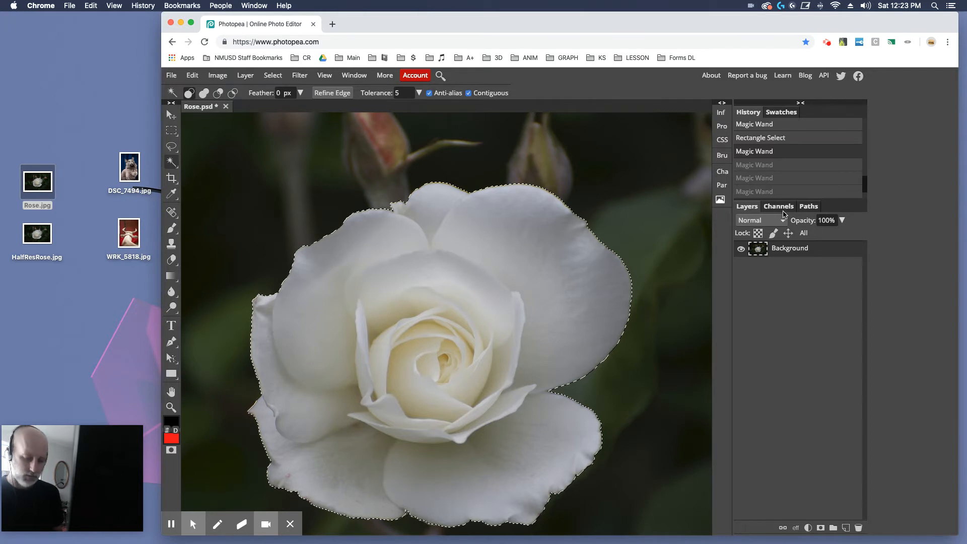
key(super+0)
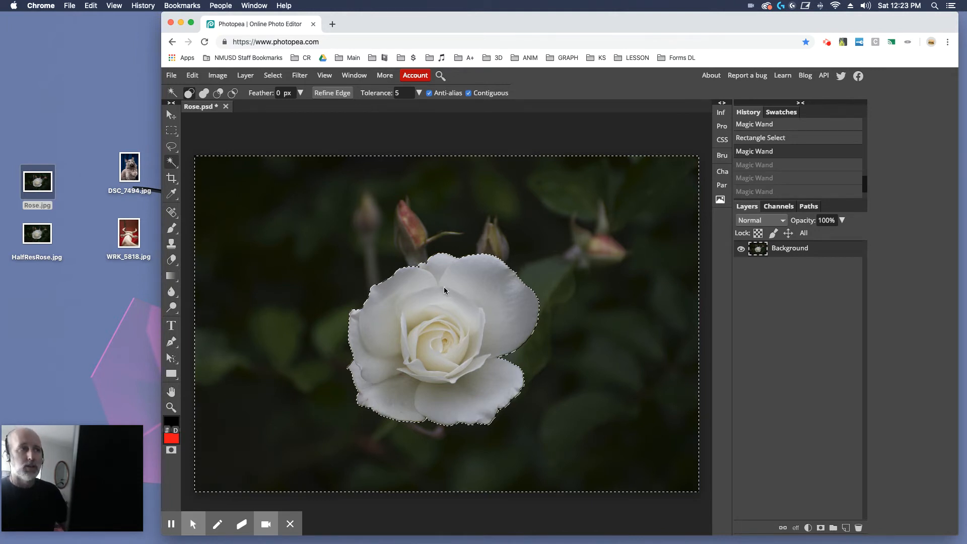
click(274, 77)
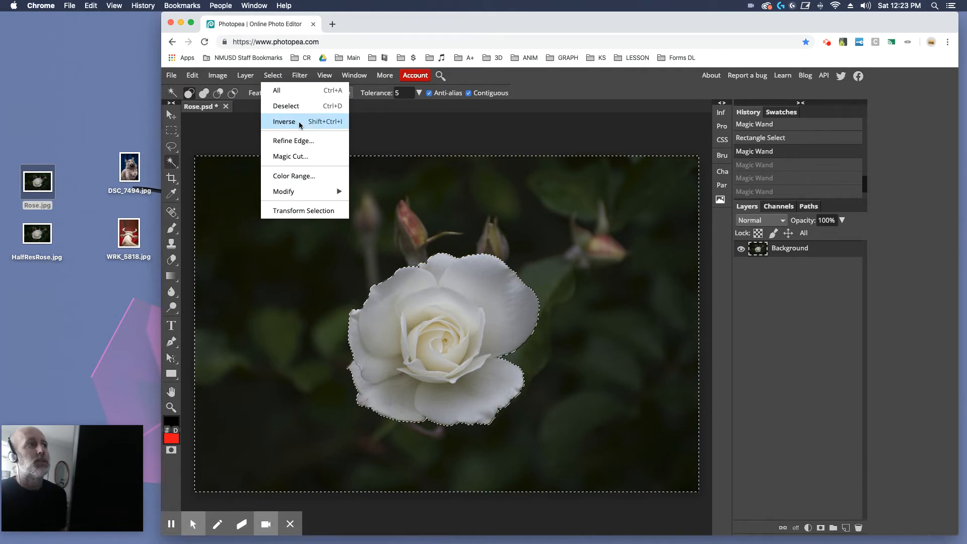
click(273, 77)
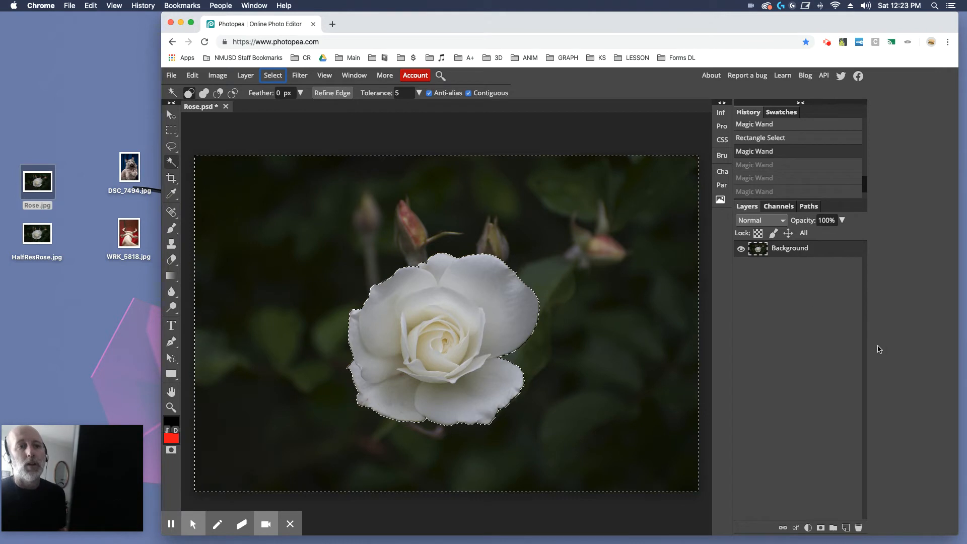
click(809, 527)
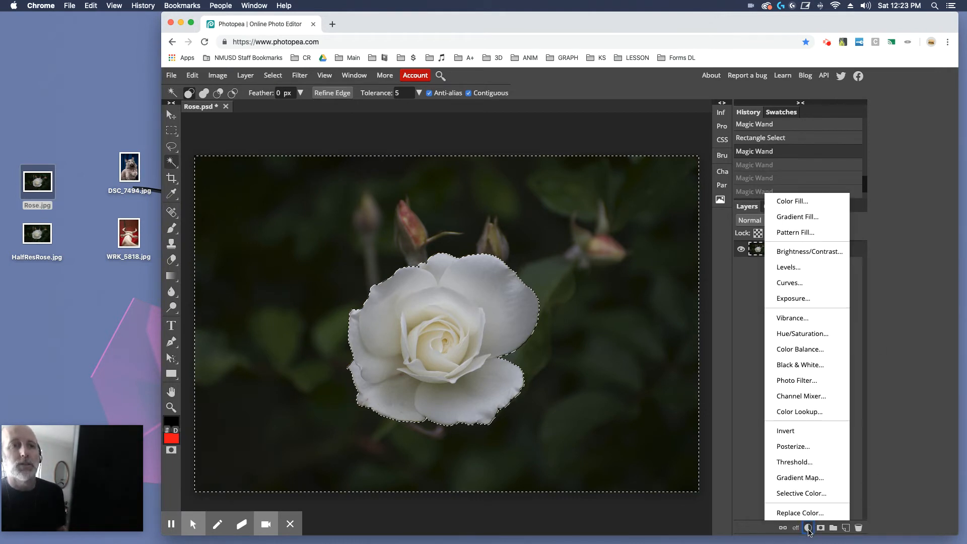
click(811, 334)
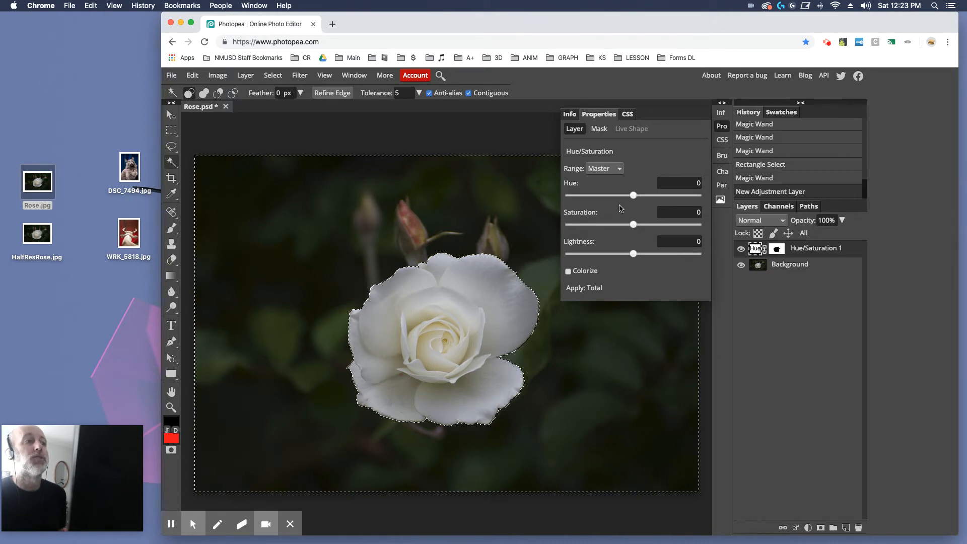
Set the background's saturation to -100 and its lightness to -11
drag(633, 225, 559, 223)
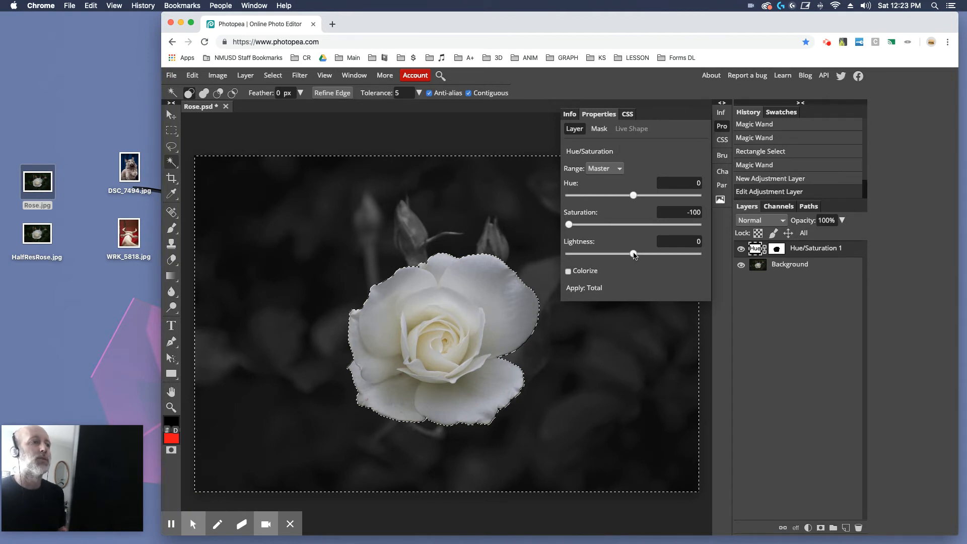
drag(635, 253, 614, 264)
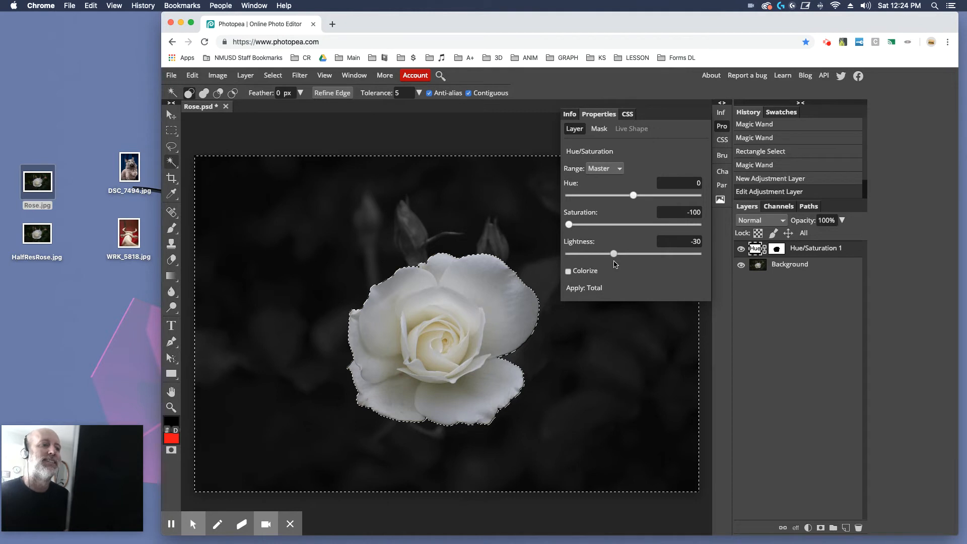
drag(614, 264, 626, 262)
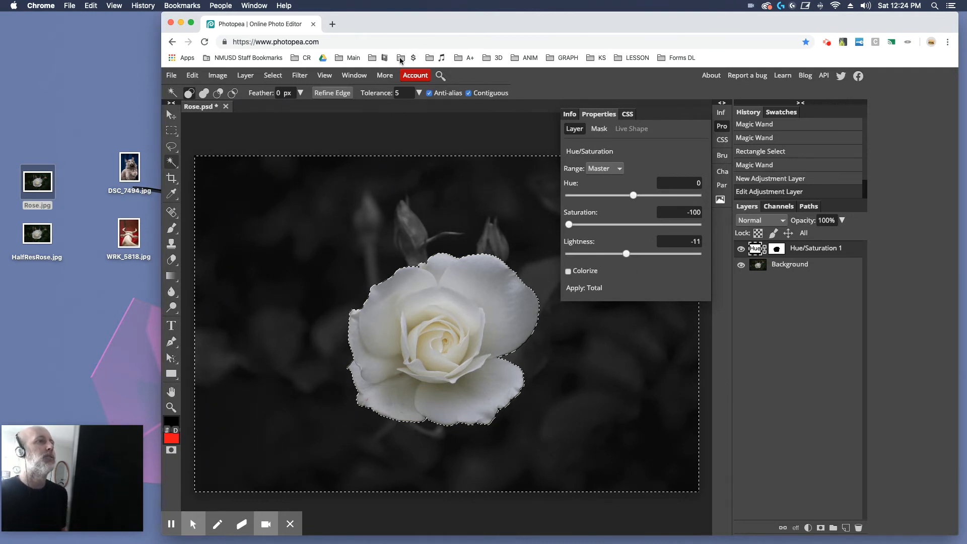
Invert the selection and add a Selective Color adjustment layer for the rose
click(271, 78)
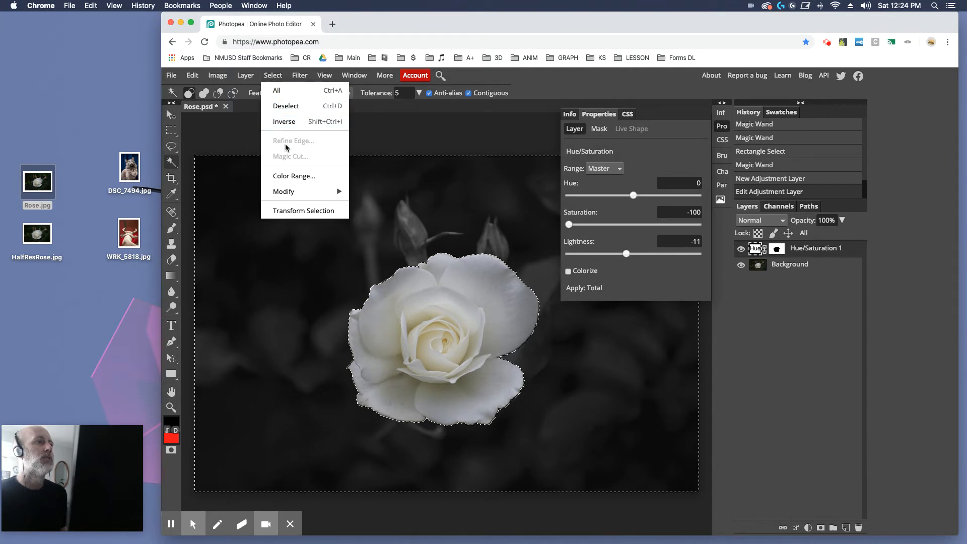
click(288, 123)
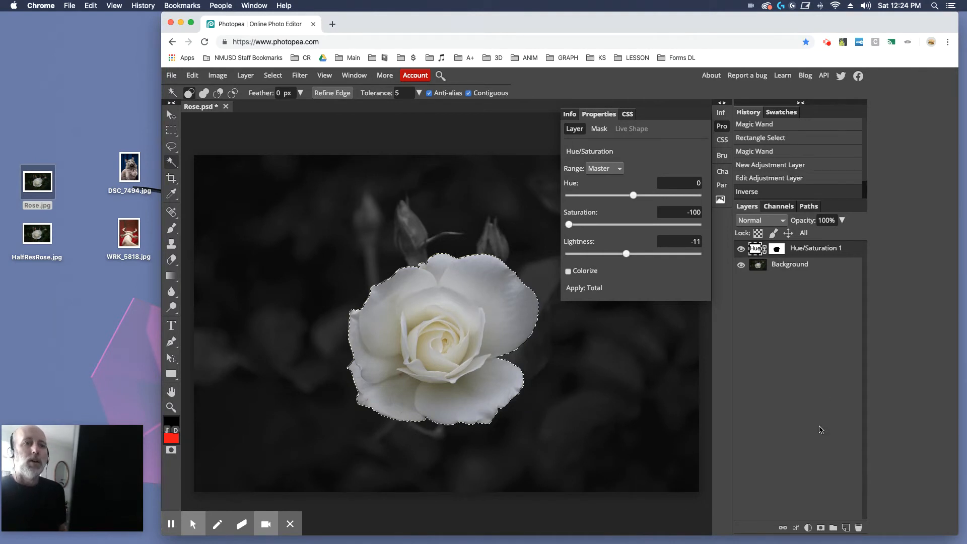
click(808, 527)
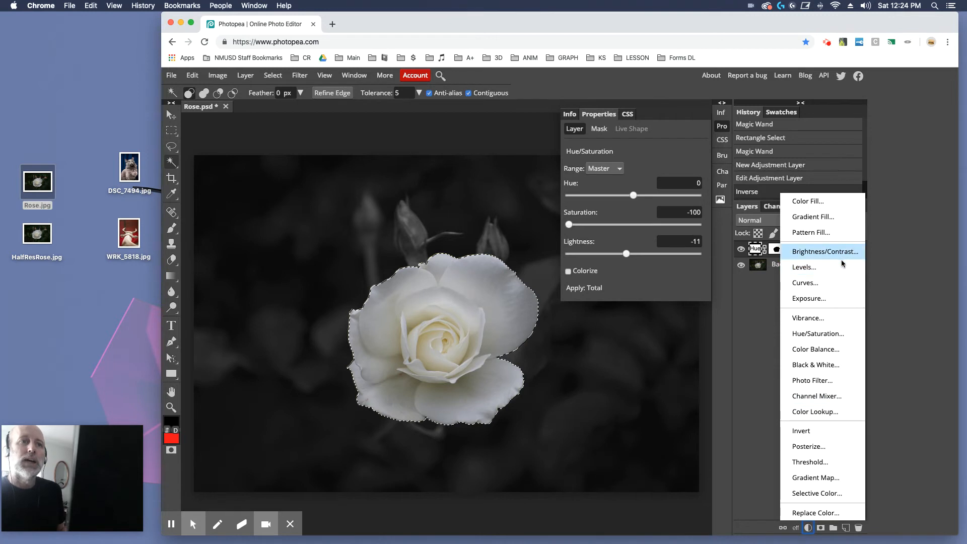
click(819, 495)
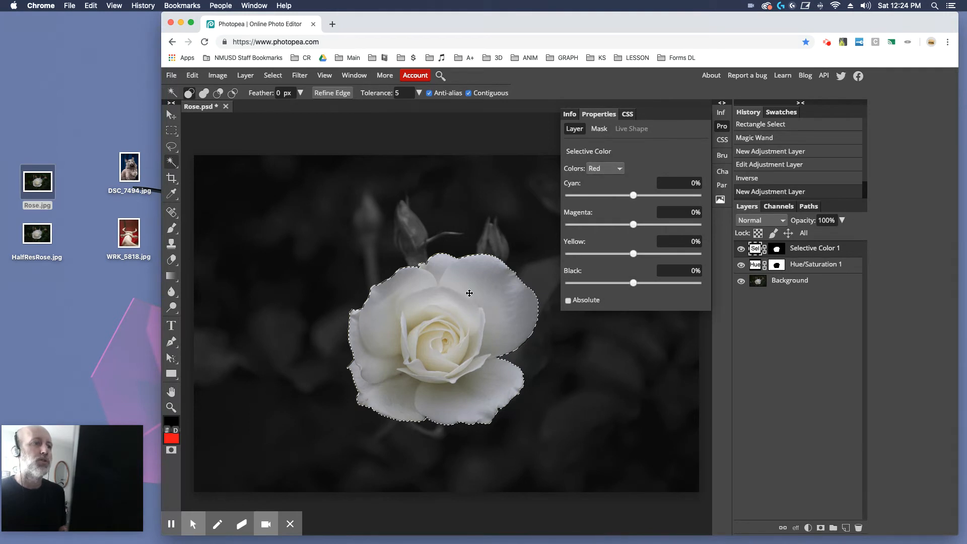
Set Selective Color to White with cyan 52%, magenta 28%, yellow 70%, and enable Absolute
click(607, 169)
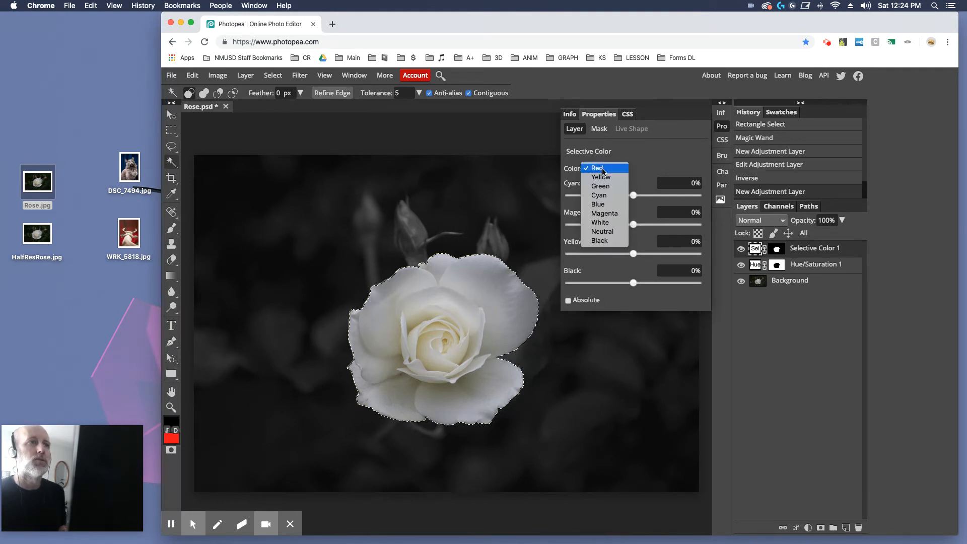
click(599, 222)
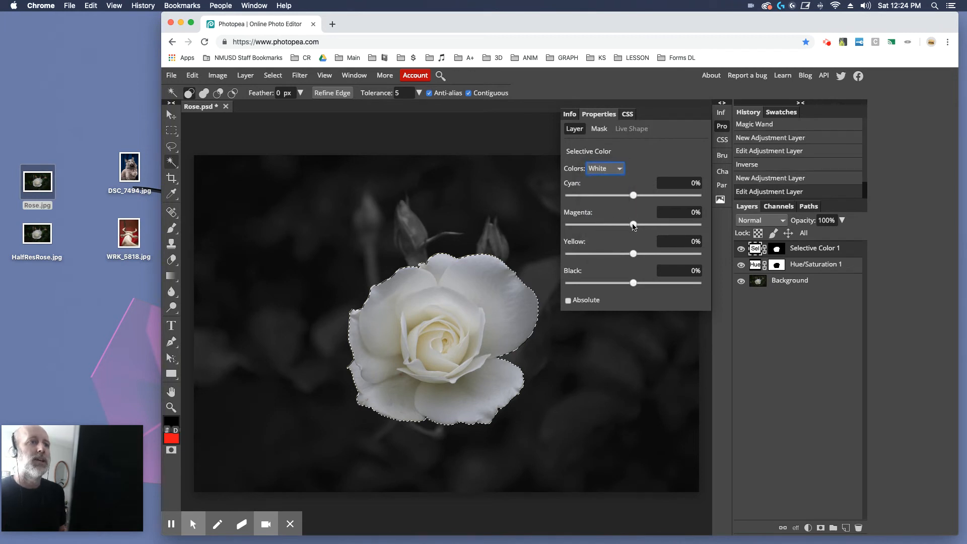
drag(634, 225, 663, 227)
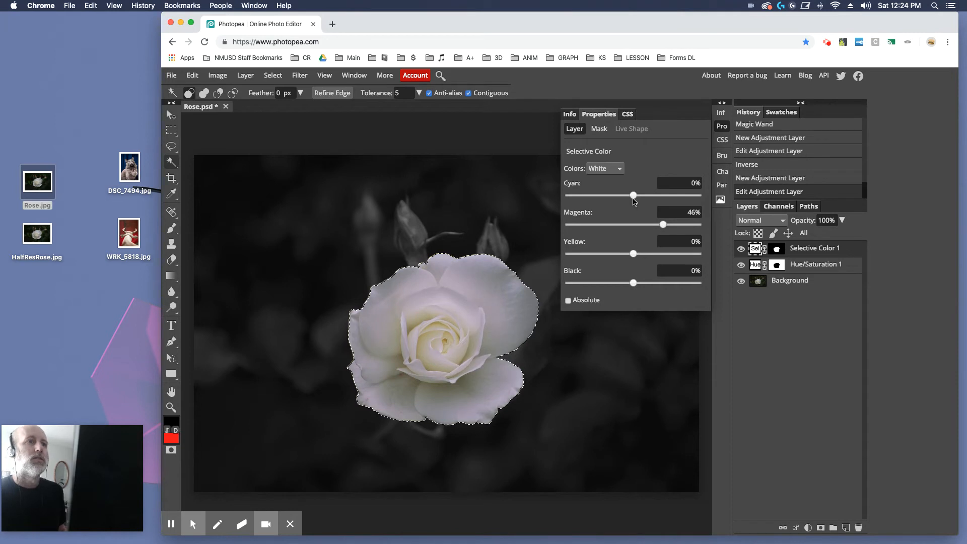
drag(633, 196, 667, 202)
drag(635, 255, 680, 258)
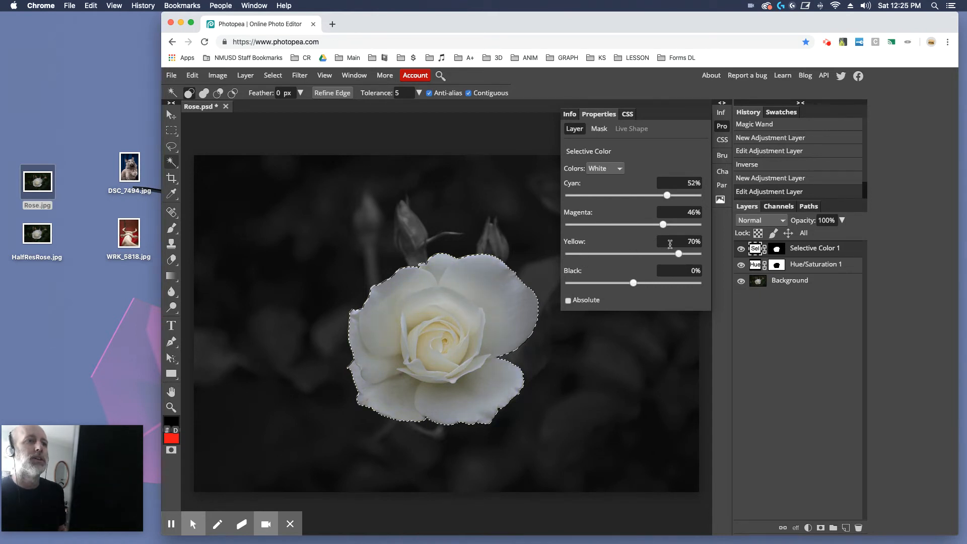
mouse_move(663, 224)
mouse_down()
mouse_move(690, 229)
mouse_move(651, 226)
mouse_up()
click(569, 301)
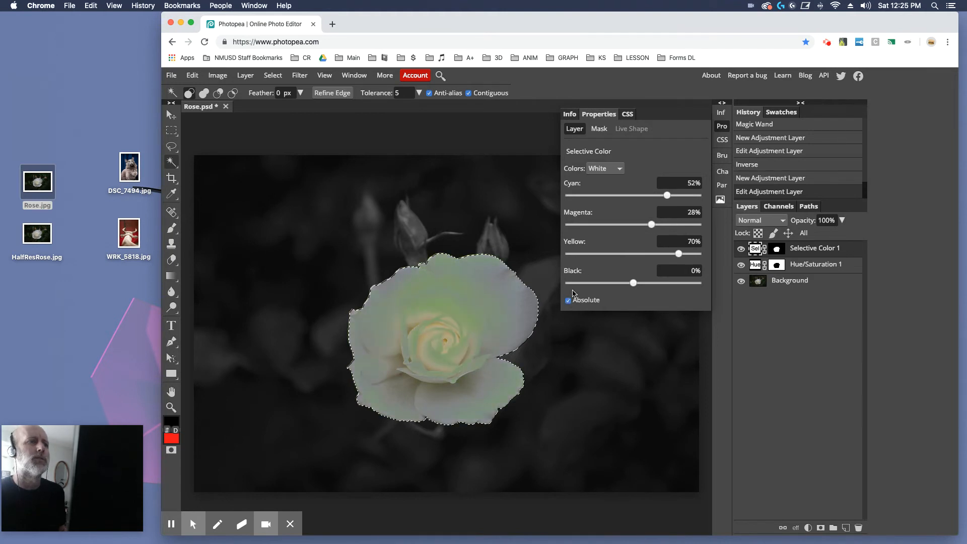
Set the White values to magenta 35%, cyan -78%, yellow 93% and black 54%
click(592, 224)
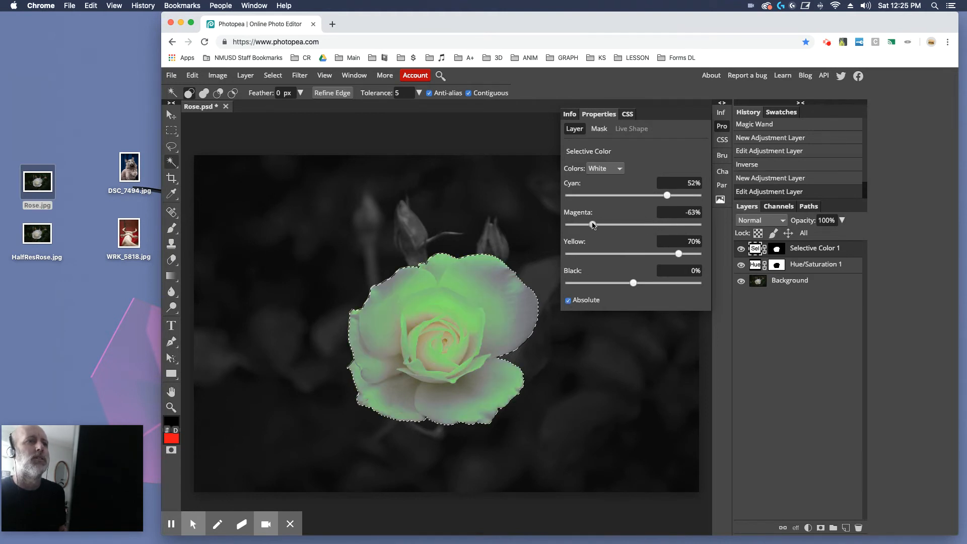
click(656, 226)
drag(669, 199, 582, 199)
drag(679, 255, 693, 255)
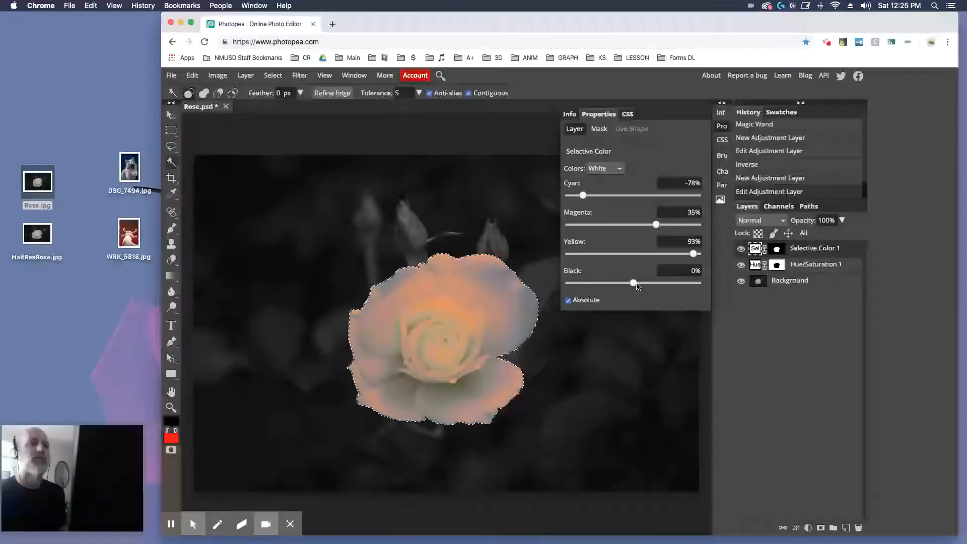
drag(633, 283, 669, 286)
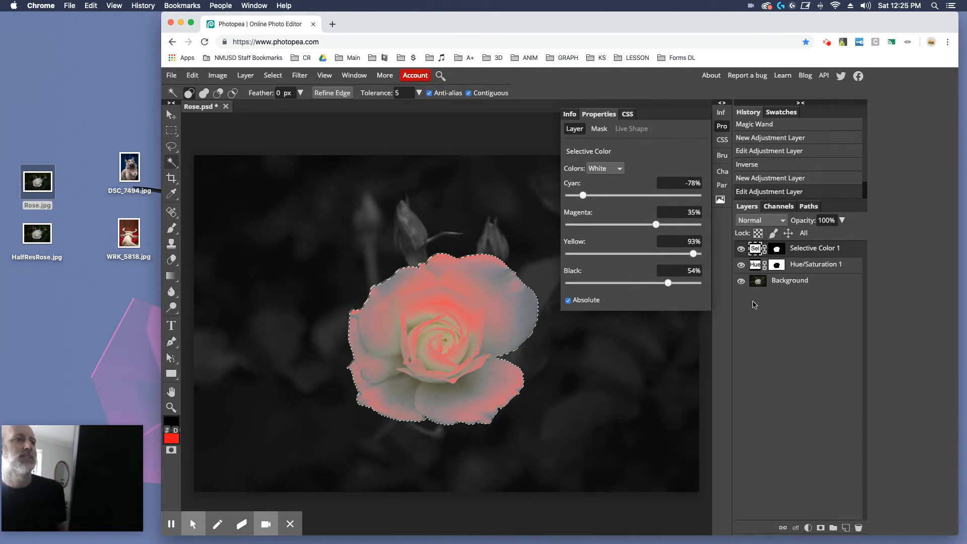
Unlink both adjustment layers' masks and load the Hue/Saturation mask as a selection
click(704, 329)
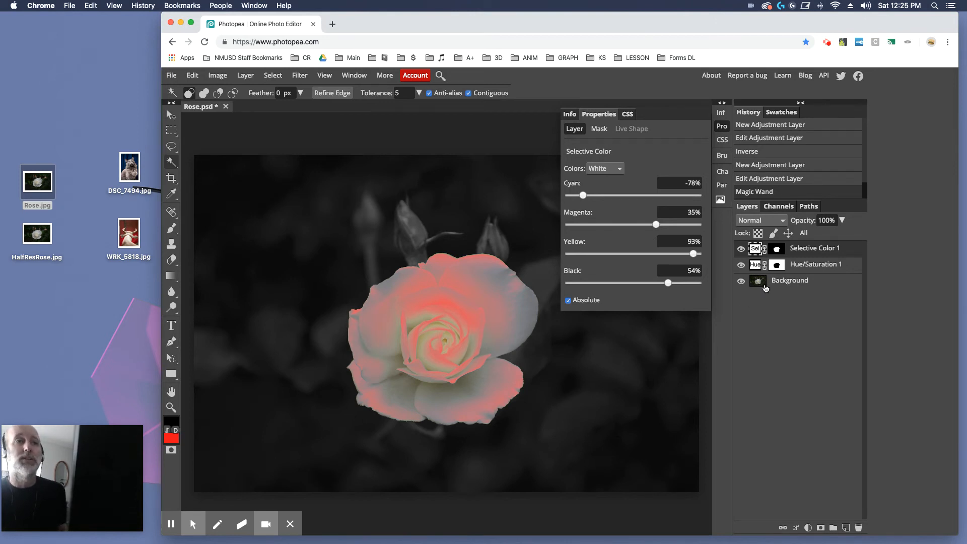
click(807, 267)
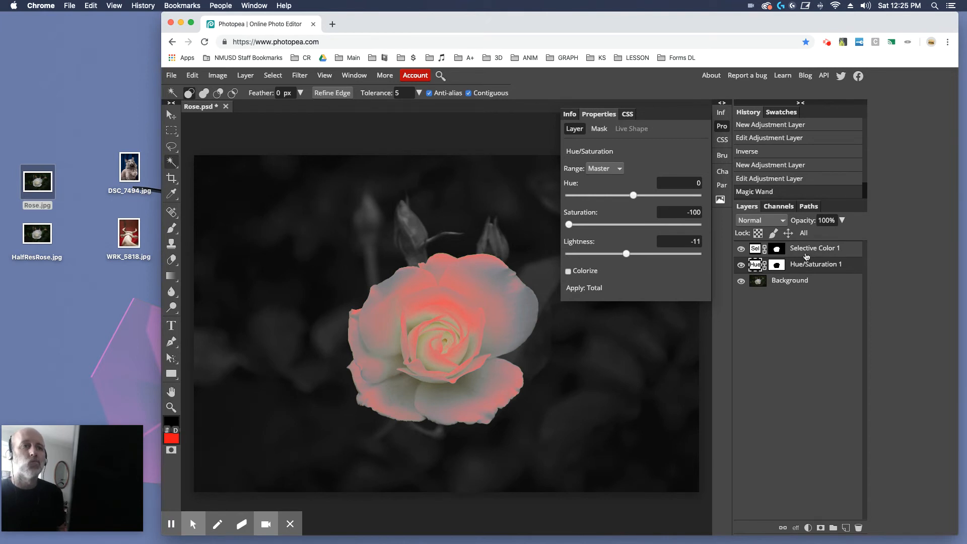
click(764, 264)
click(764, 248)
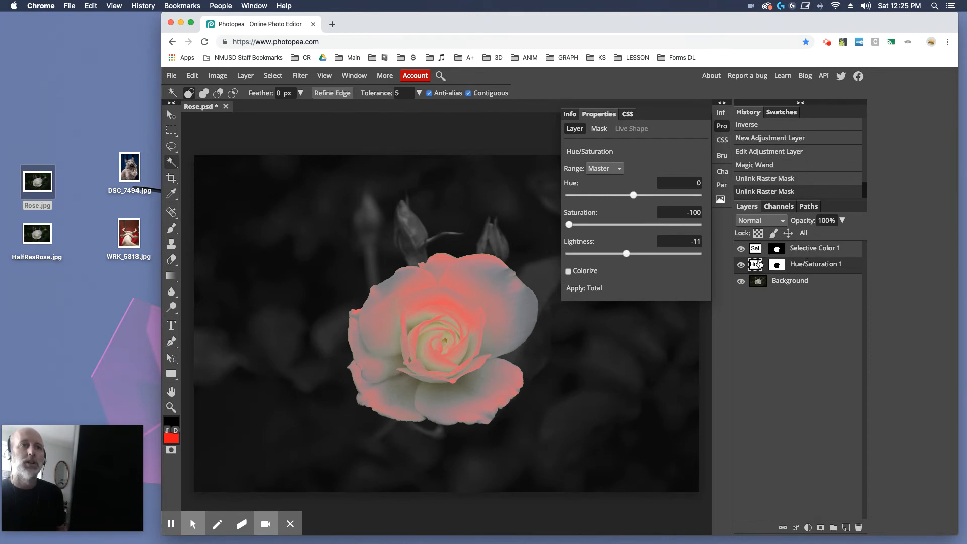
mouse_move(754, 268)
mouse_down()
mouse_move(788, 427)
mouse_move(758, 251)
mouse_move(755, 265)
mouse_up()
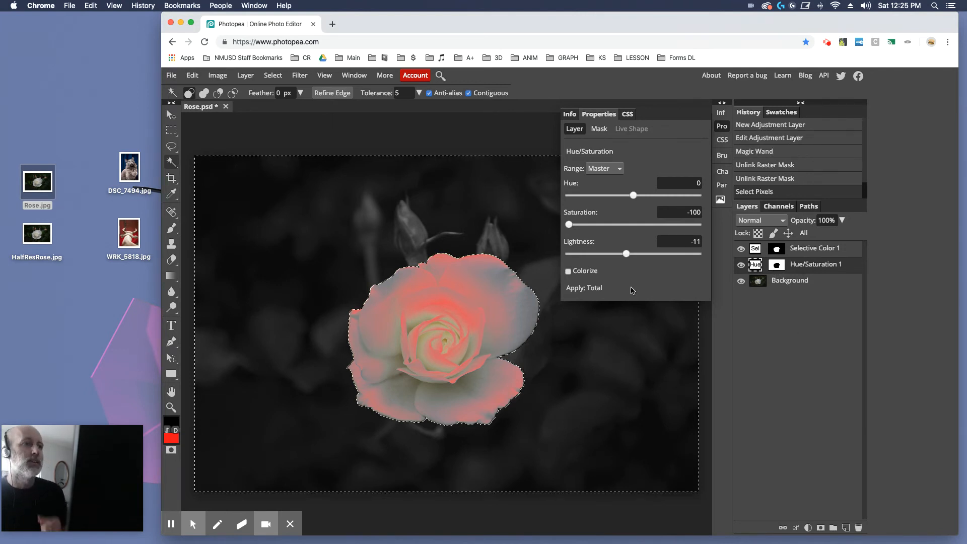
Delete the Hue/Saturation and Selective Color adjustment layers, keeping only the Background
drag(806, 267, 861, 526)
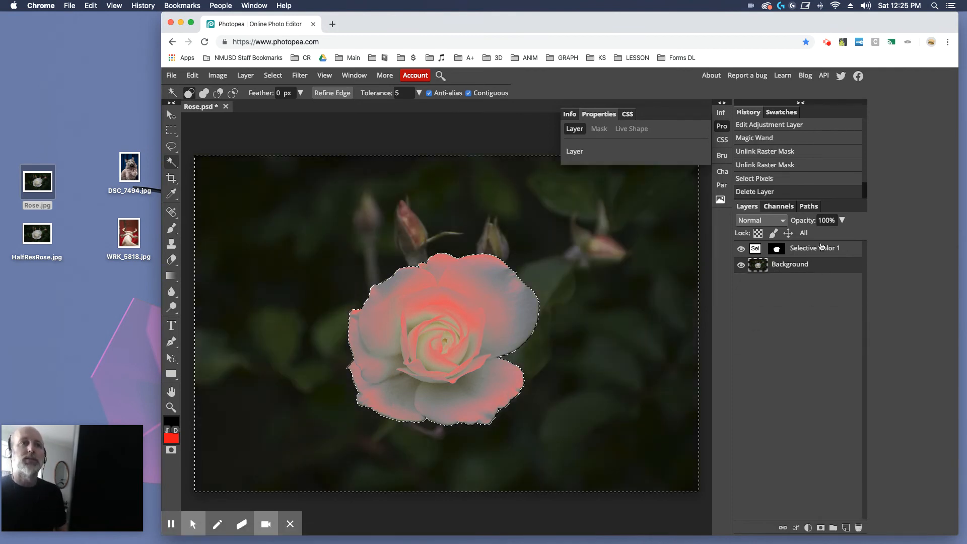
drag(816, 249, 858, 527)
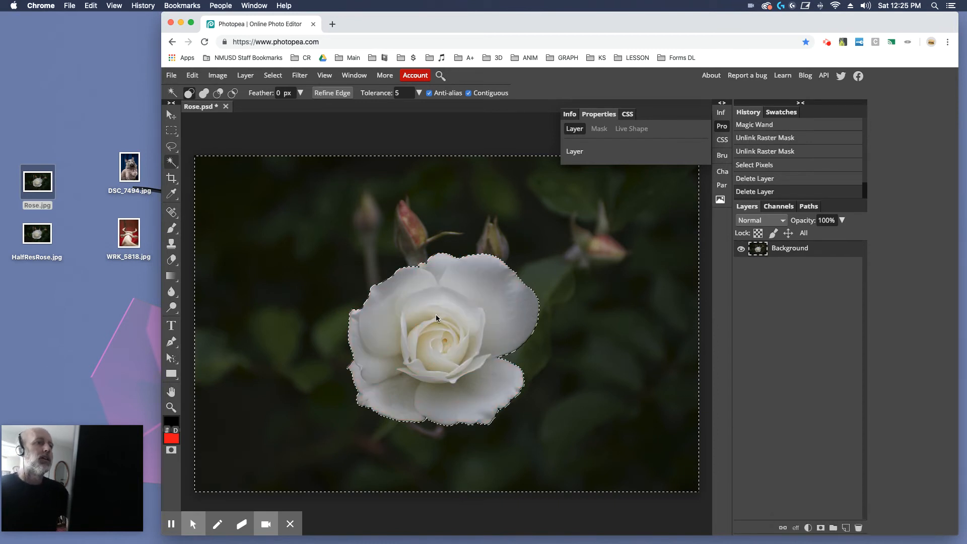
Zoom in closely on the rose's top edge to inspect the selection outline
key(z)
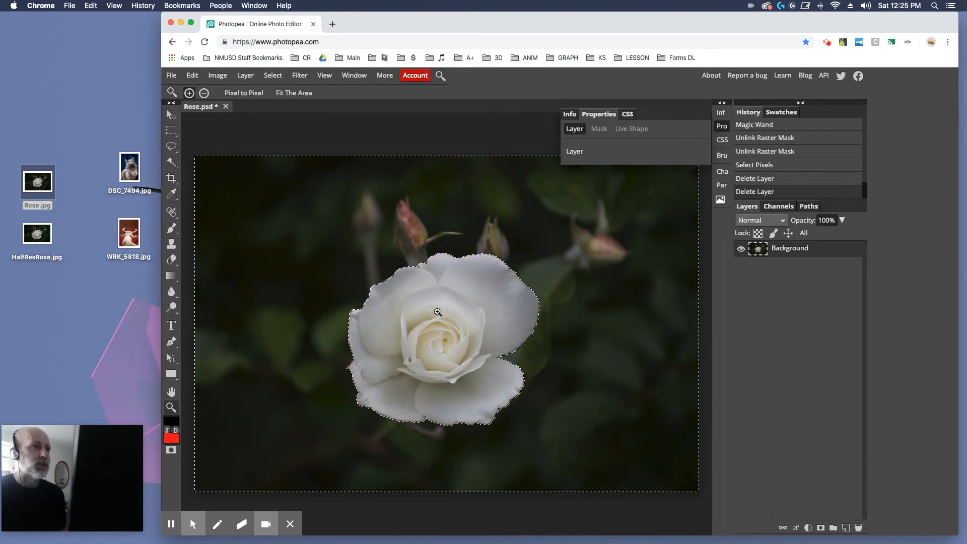
click(426, 295)
click(467, 259)
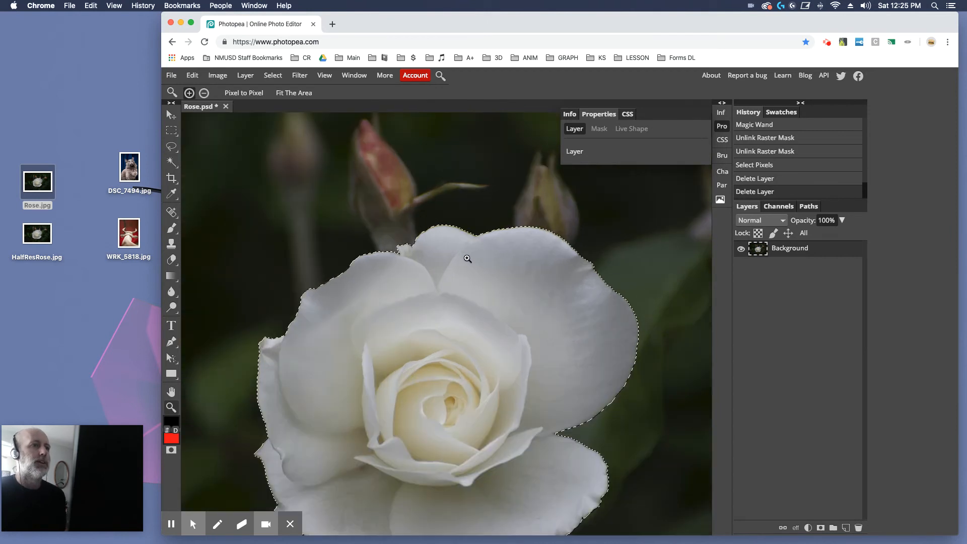
click(467, 258)
click(467, 258)
click(467, 258)
key(space)
drag(429, 199, 569, 277)
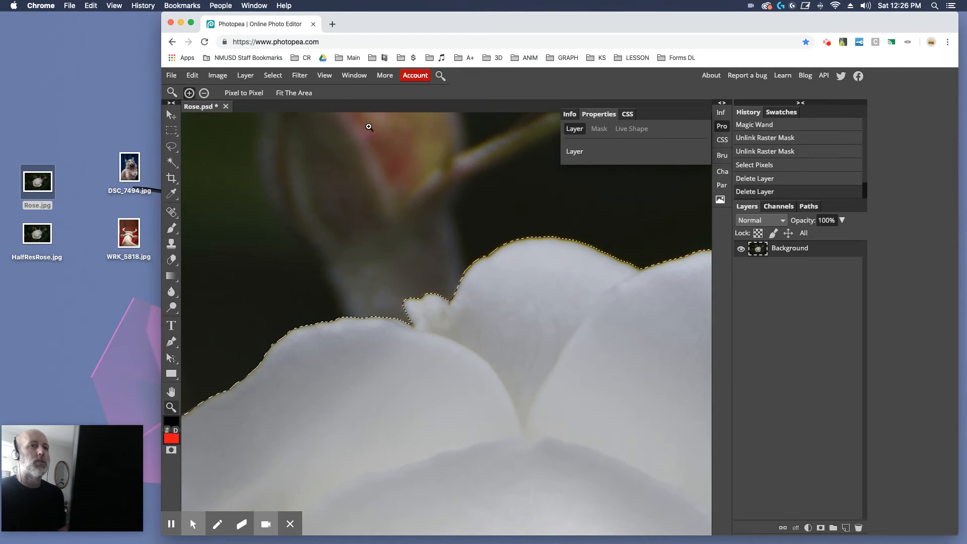
click(462, 284)
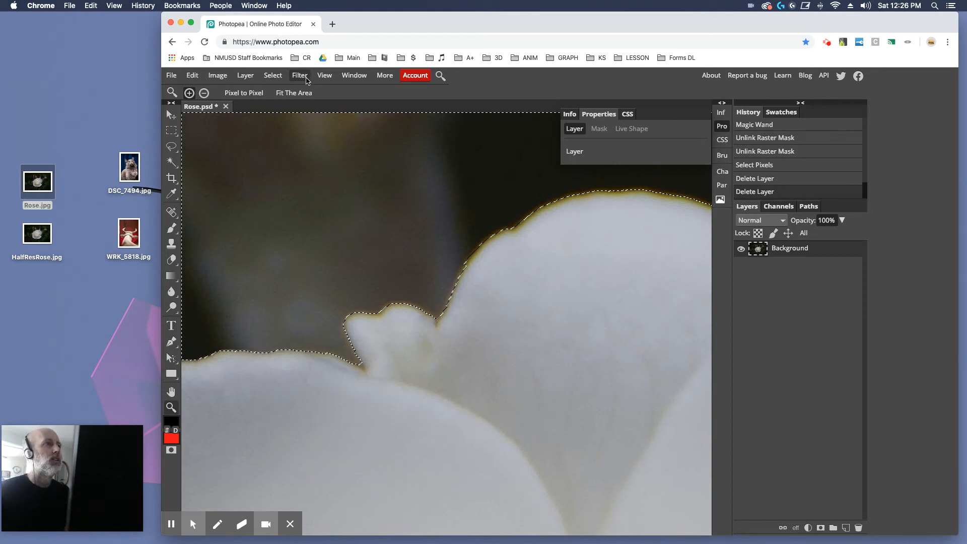
Feather the selection by 2 px
click(274, 77)
mouse_move(287, 197)
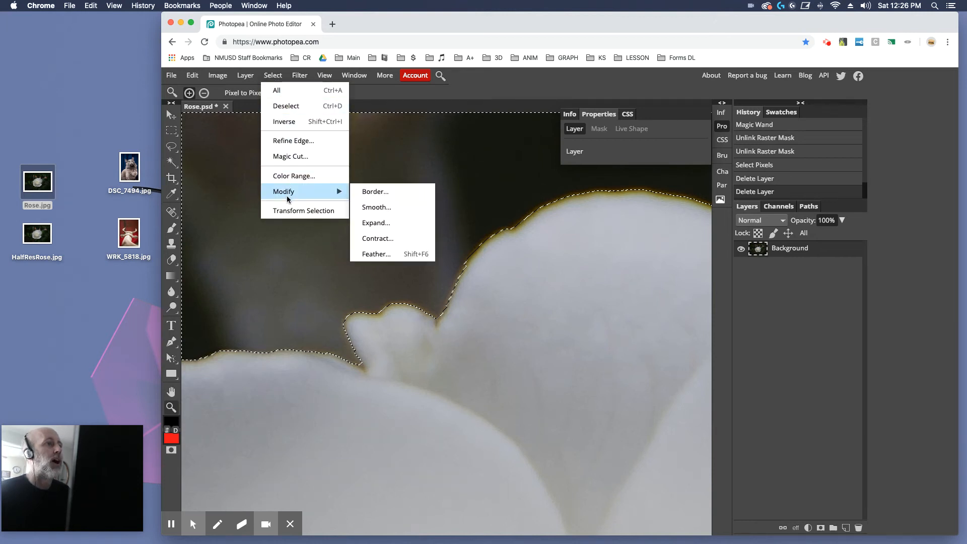
click(392, 253)
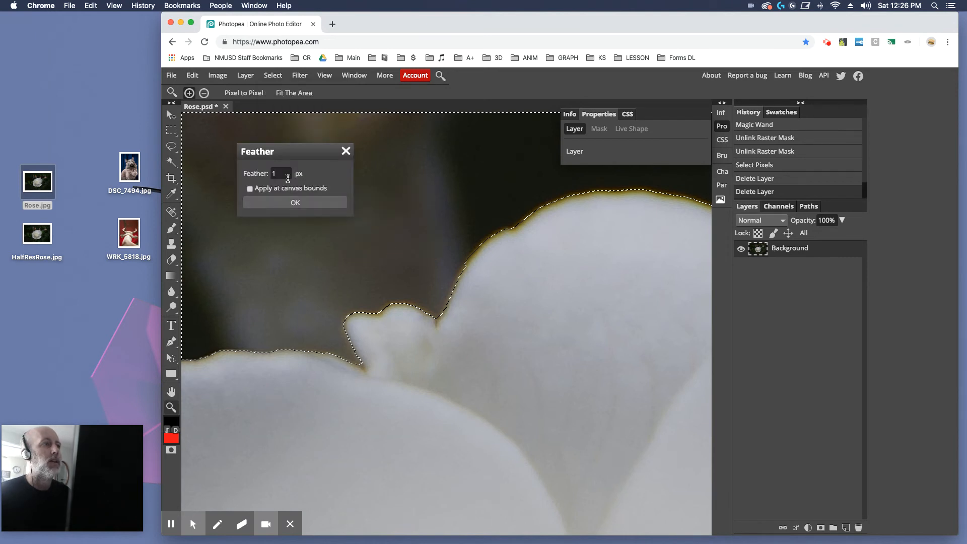
double_click(272, 175)
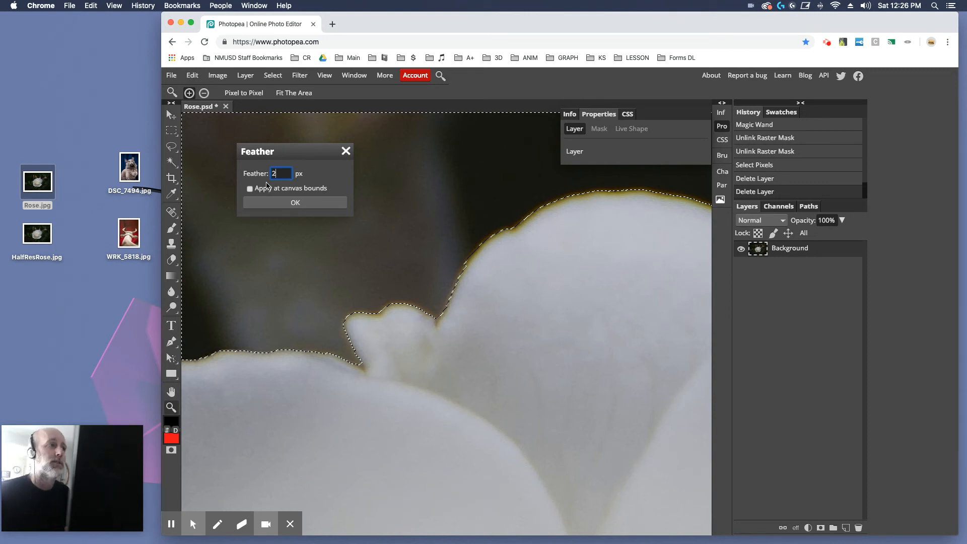
click(275, 202)
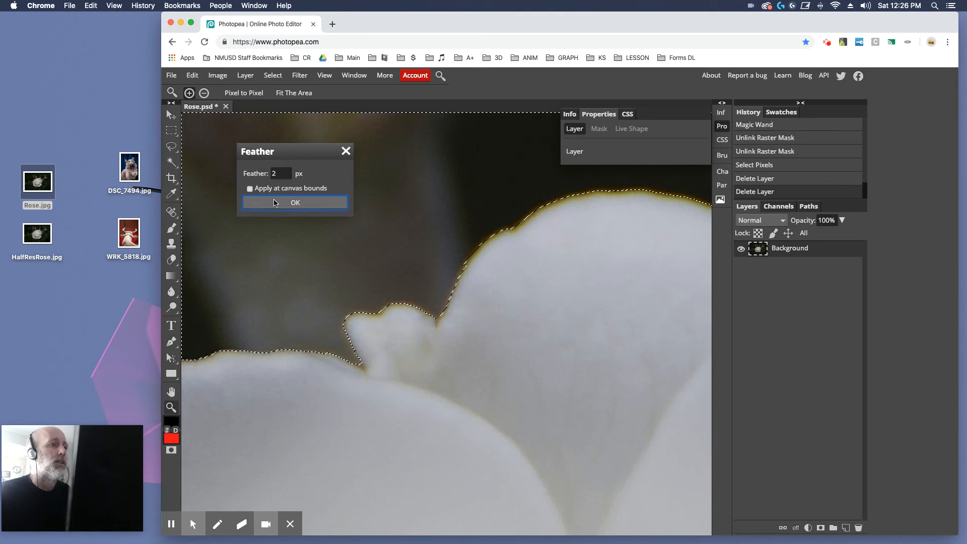
click(275, 202)
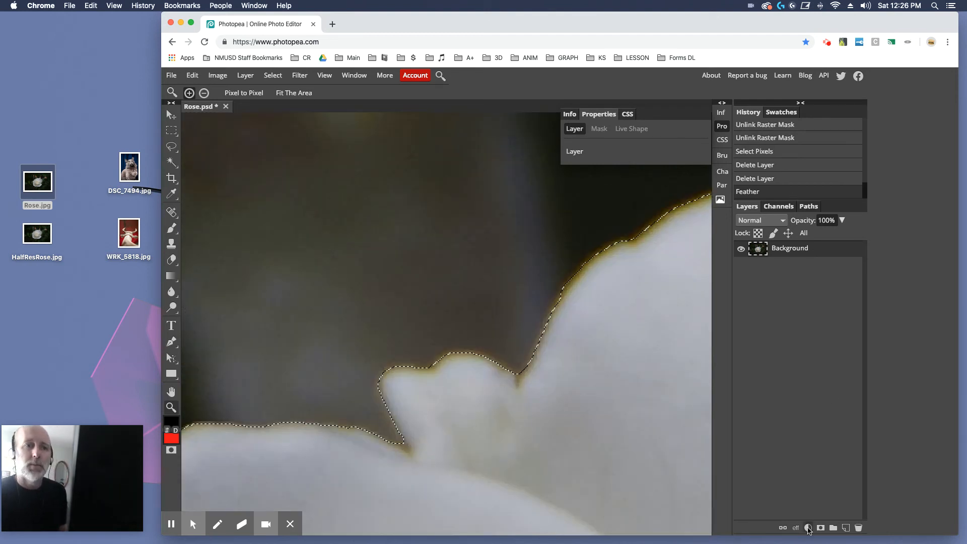
Add a Hue/Saturation adjustment layer with saturation at -100 and deselect
click(807, 527)
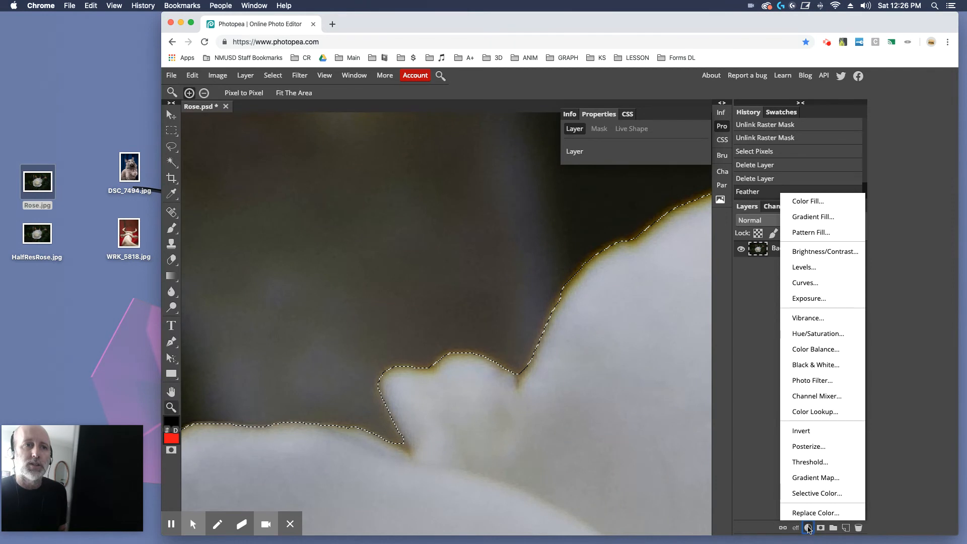
click(826, 333)
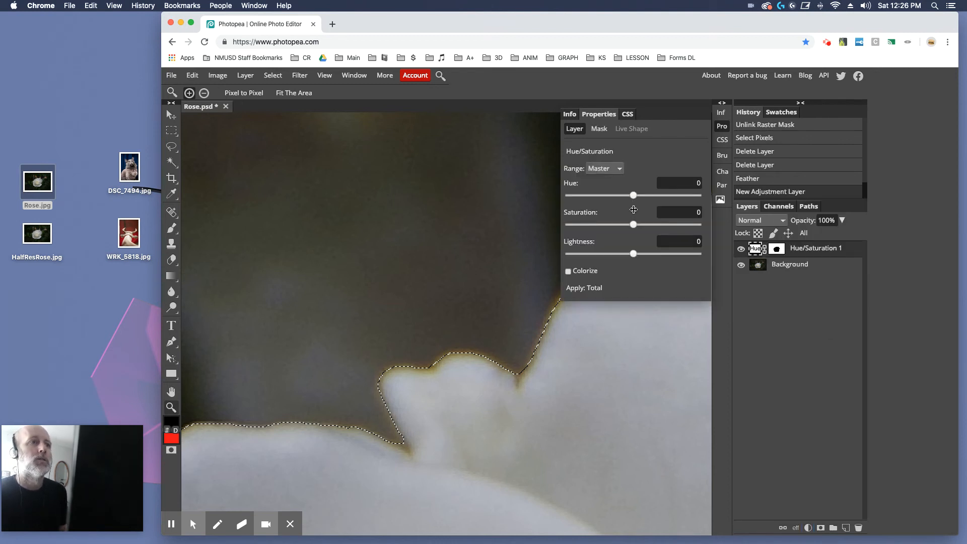
drag(633, 224, 566, 224)
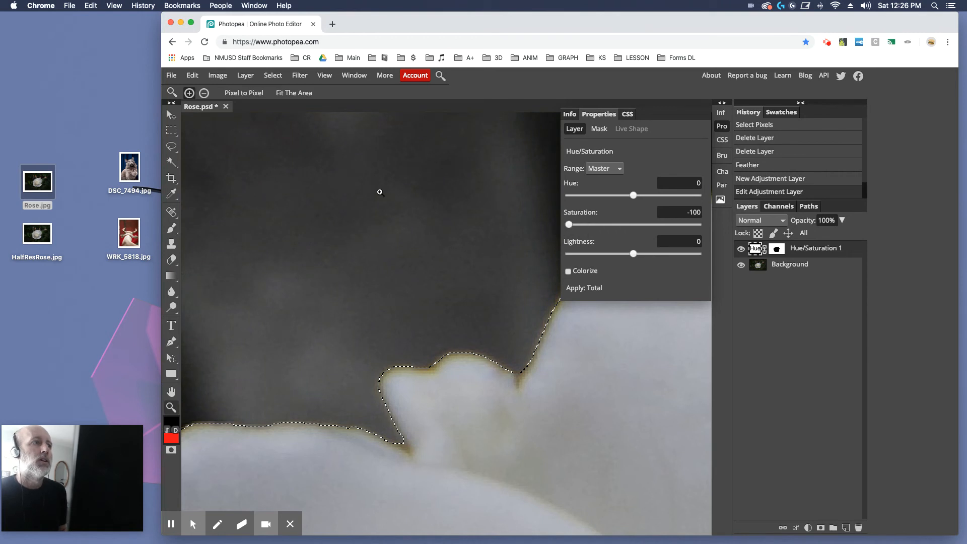
click(171, 130)
click(273, 75)
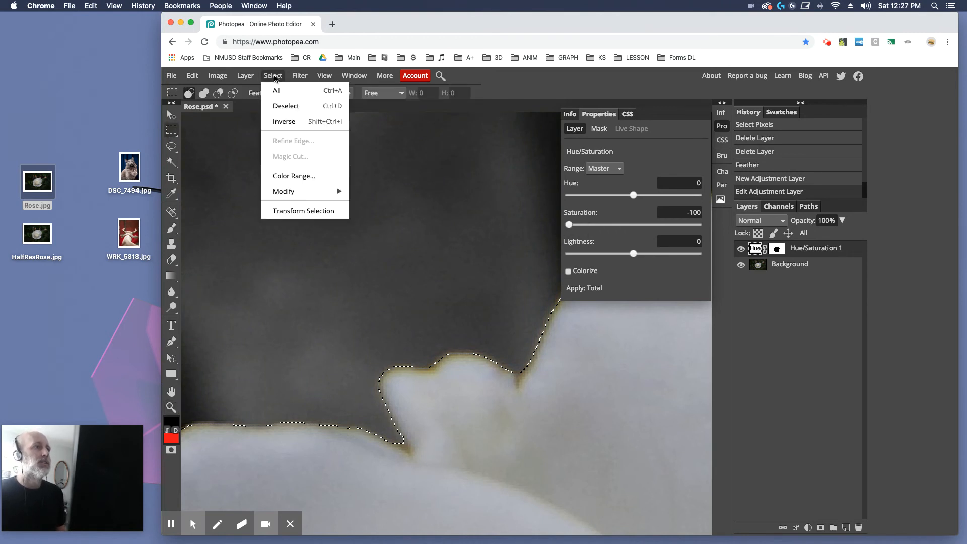
click(285, 106)
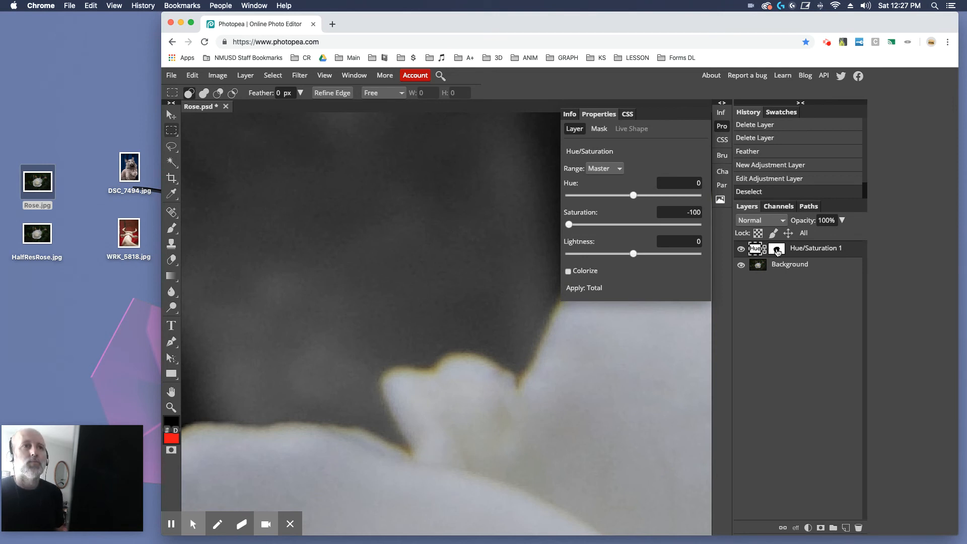
Revert the history to the unfeathered selection and add a Hue/Saturation adjustment layer with saturation at -100
click(757, 142)
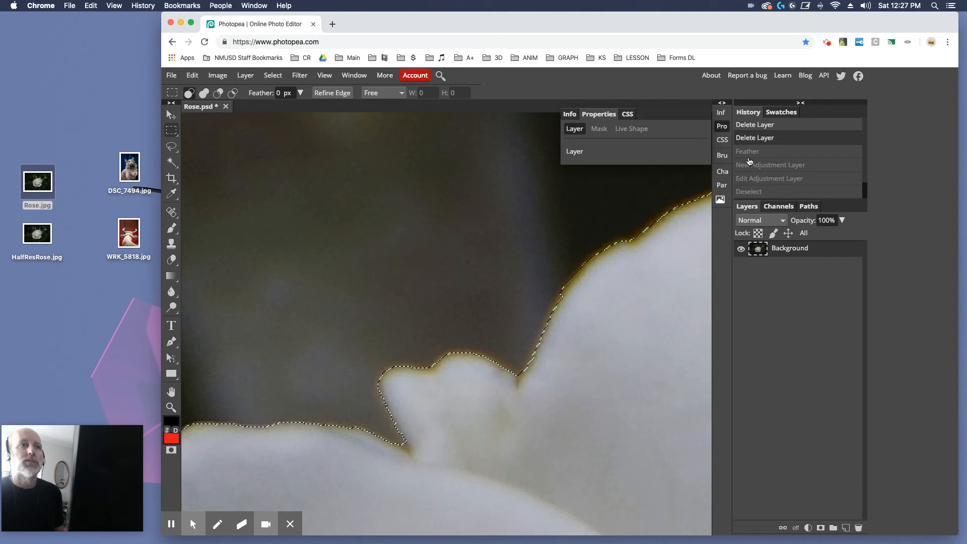
click(807, 527)
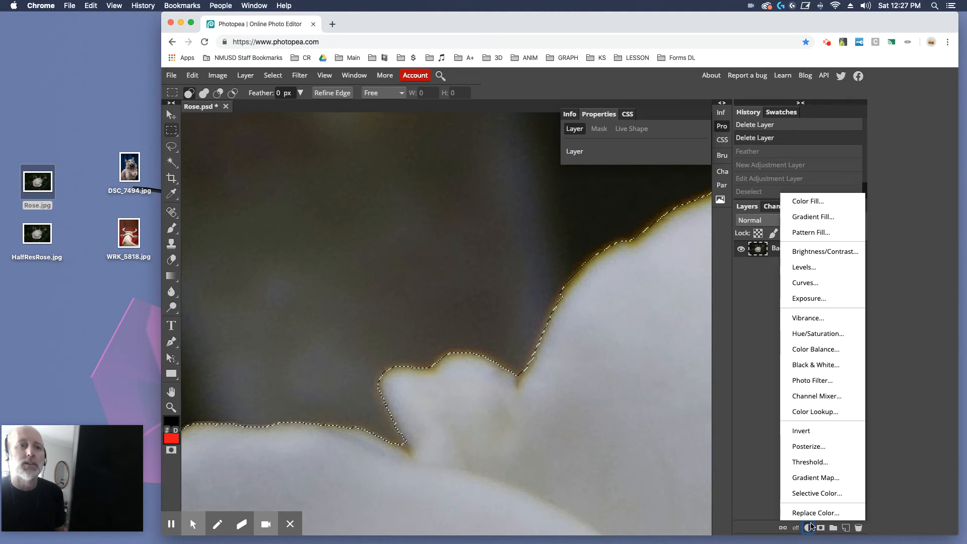
click(816, 334)
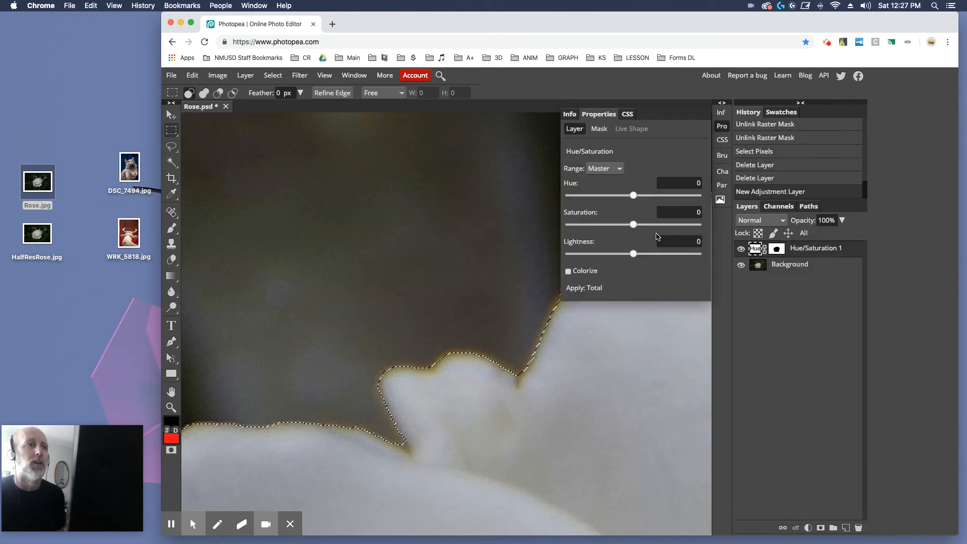
drag(633, 225, 538, 228)
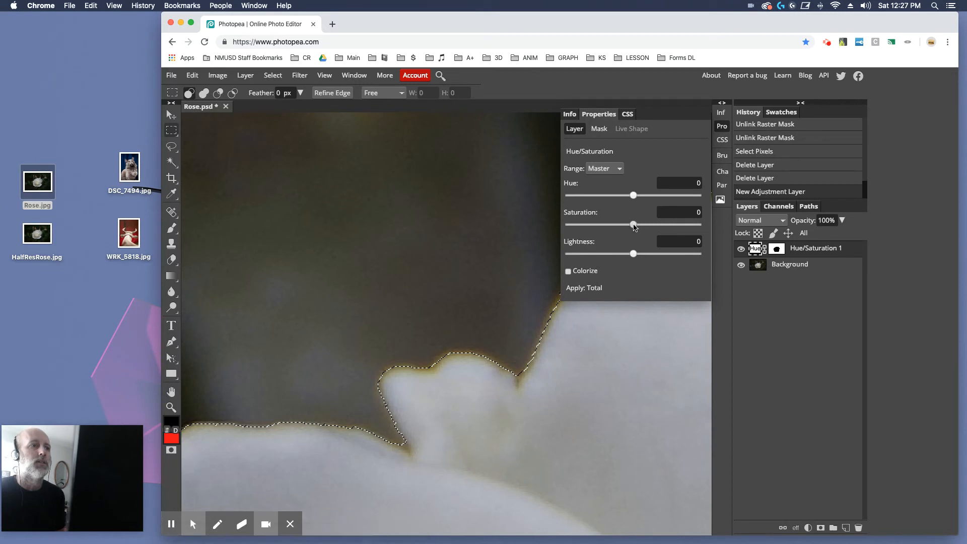
Deselect and view the whole image with its desaturated background
key(super+d)
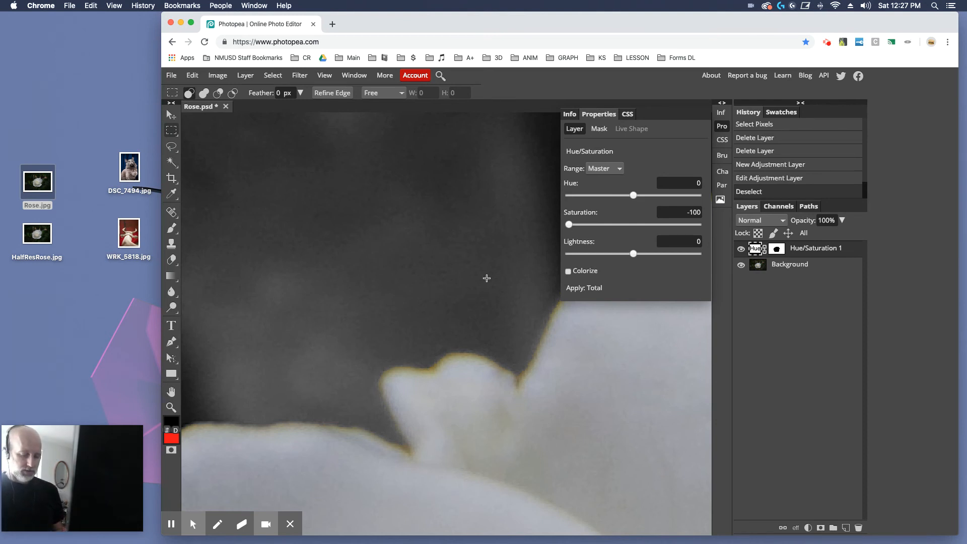
click(509, 267)
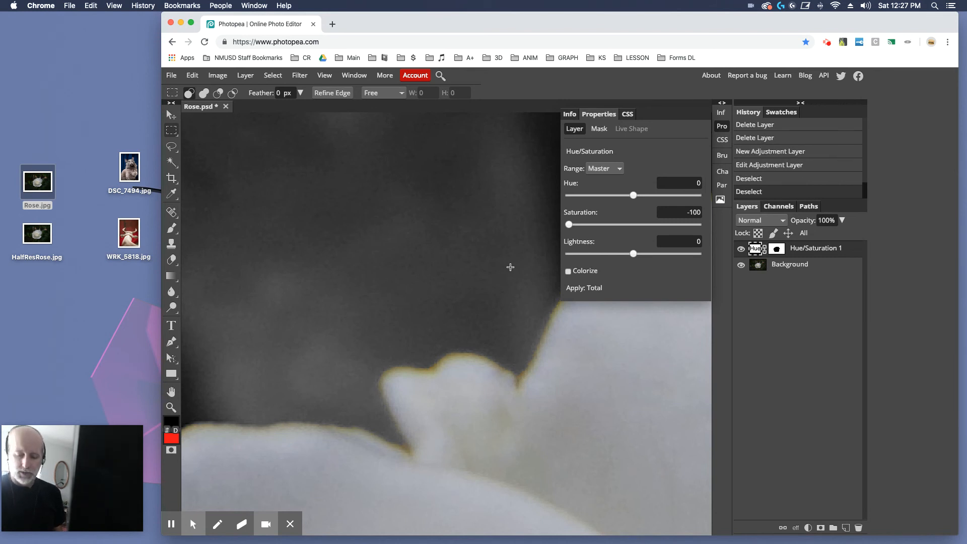
scroll(510, 267, down, 3)
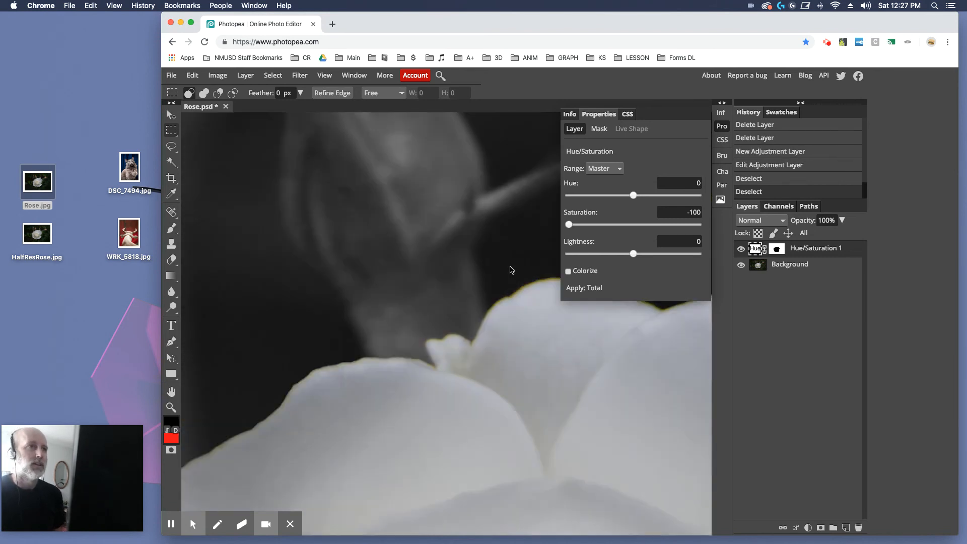
scroll(510, 270, down, 5)
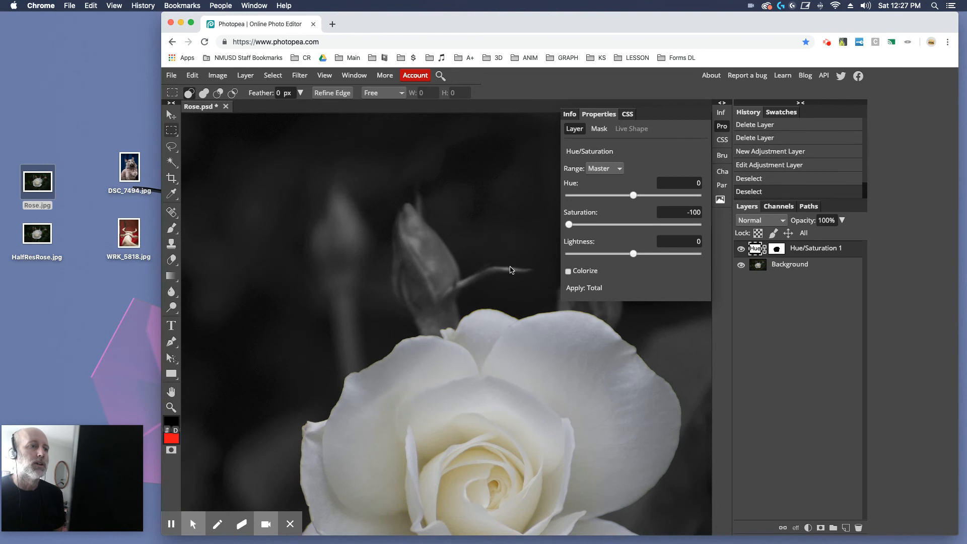
scroll(510, 269, down, 2)
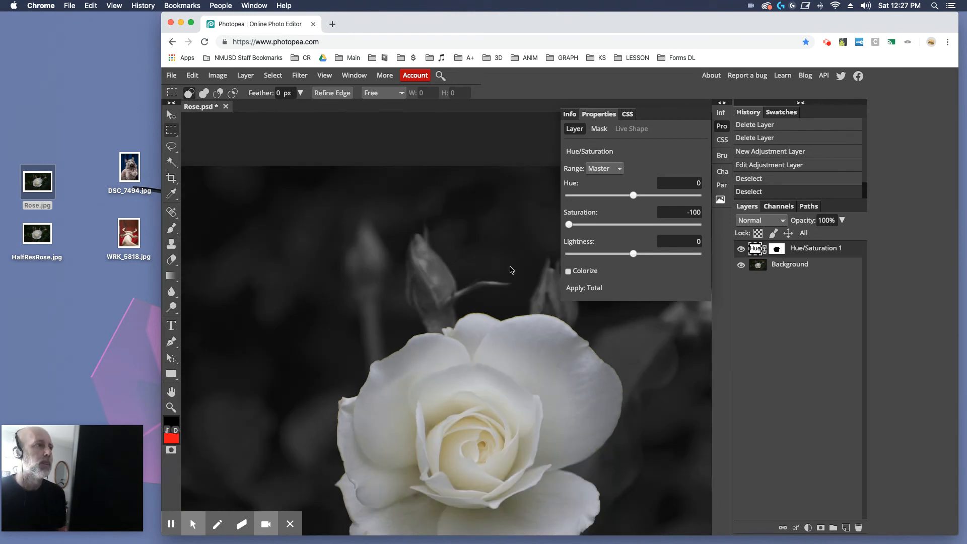
drag(512, 302, 473, 243)
drag(501, 315, 506, 297)
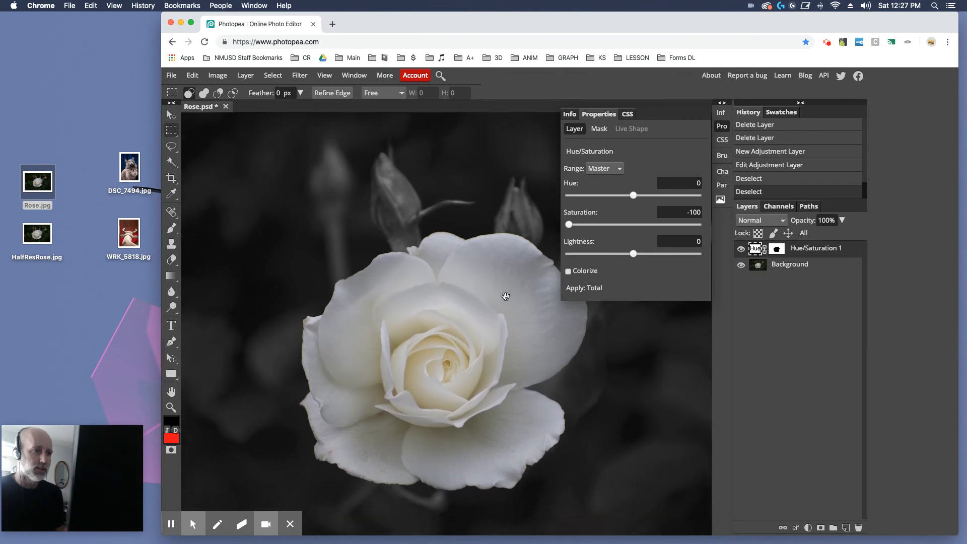
key(alt)
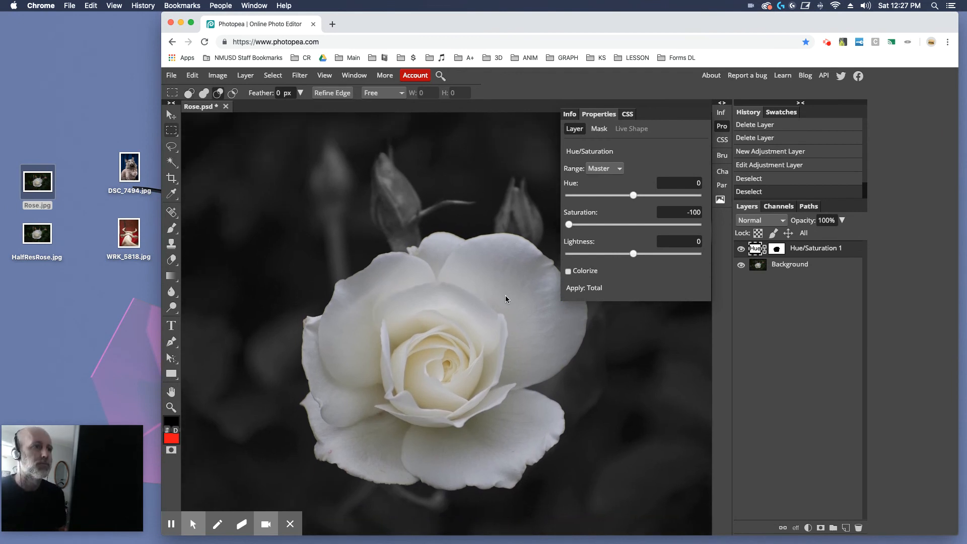
scroll(506, 296, down, 2)
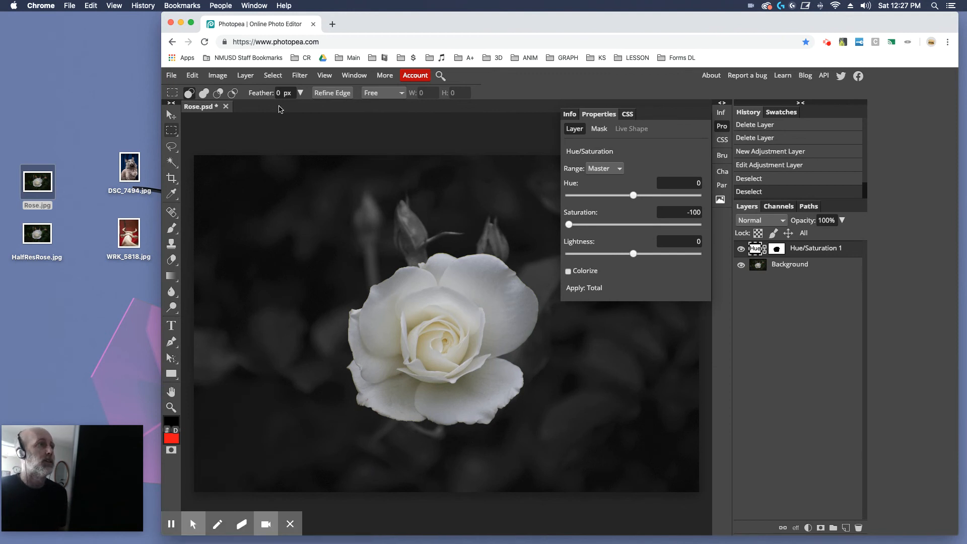
Export the image as a JPG at 89% quality
click(170, 77)
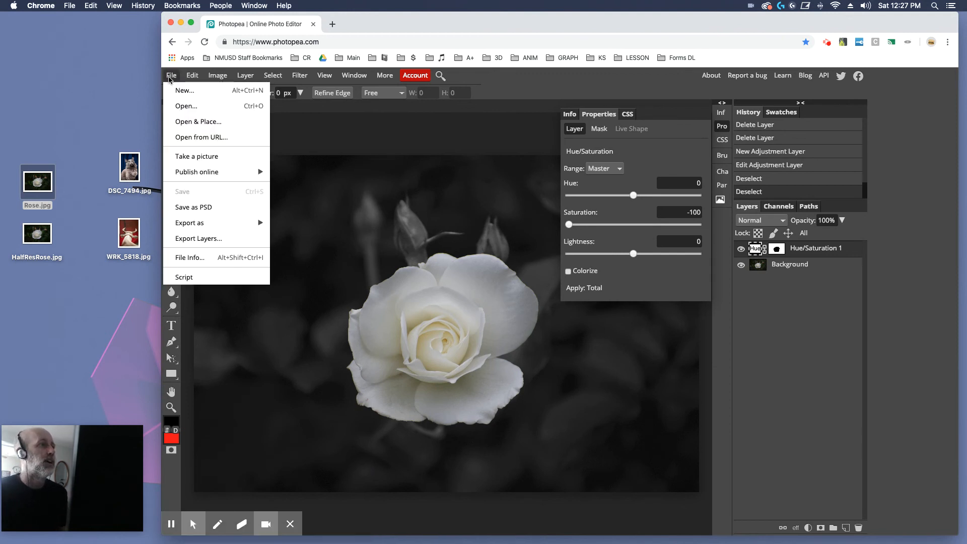
mouse_move(194, 225)
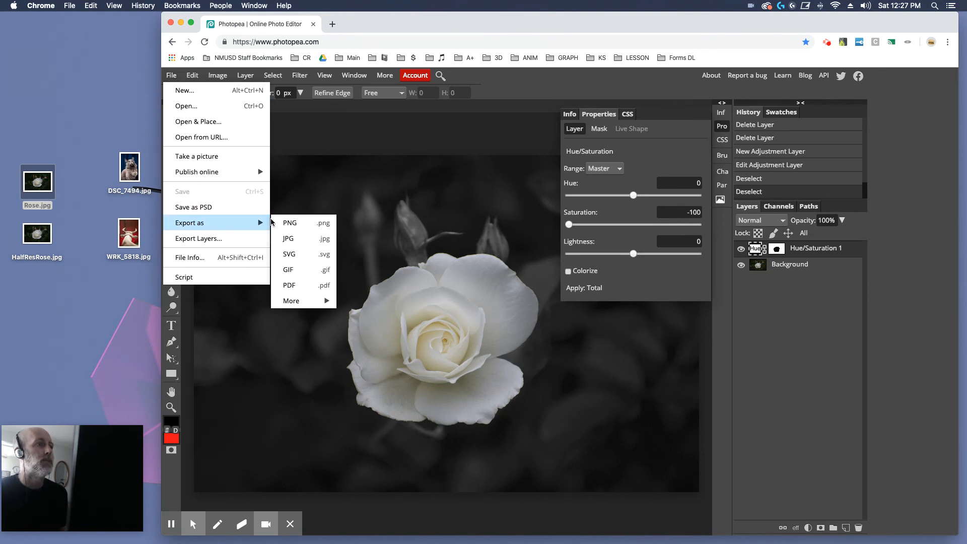
click(290, 243)
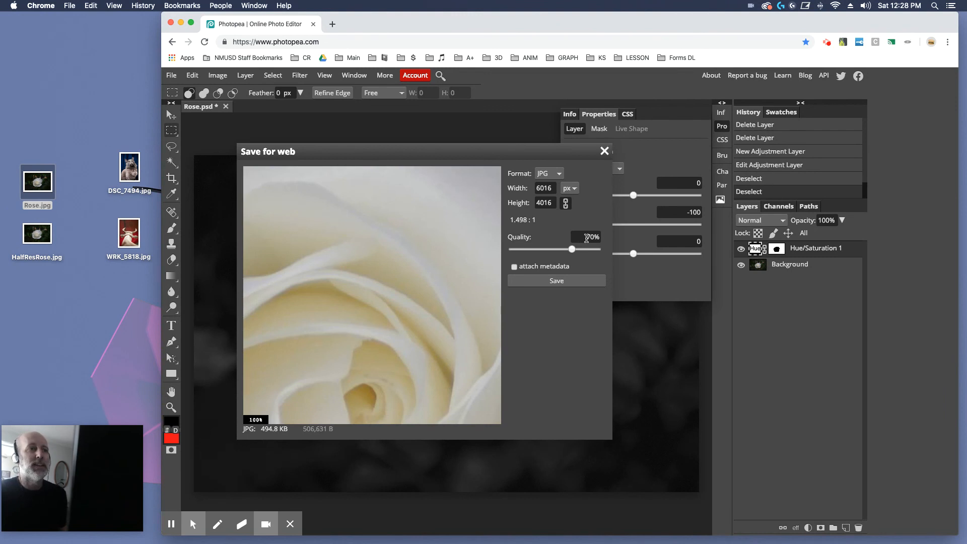
drag(588, 248, 589, 249)
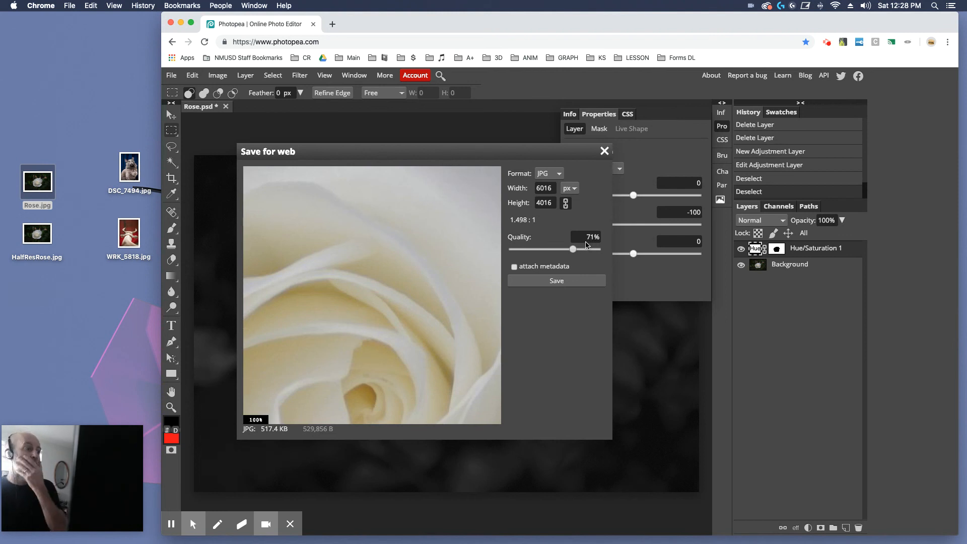
click(586, 248)
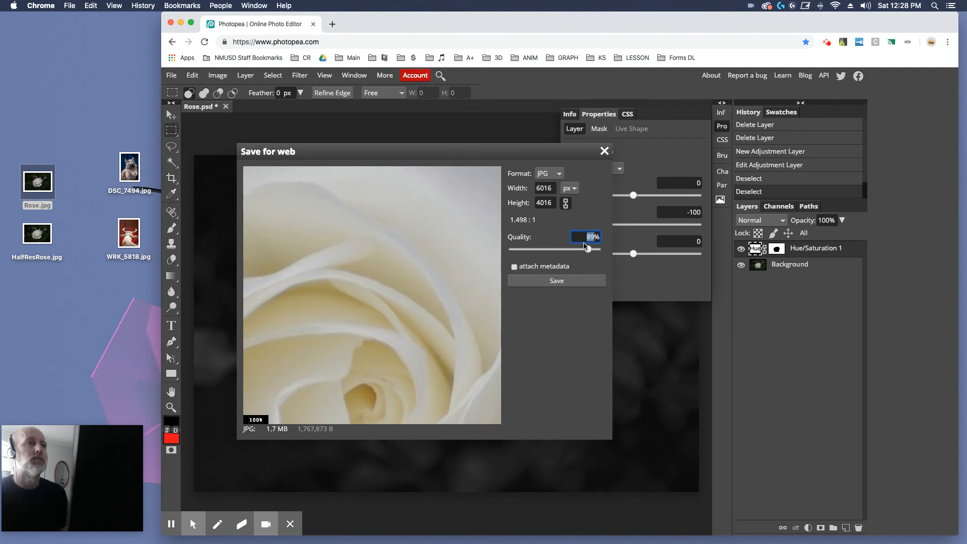
click(553, 283)
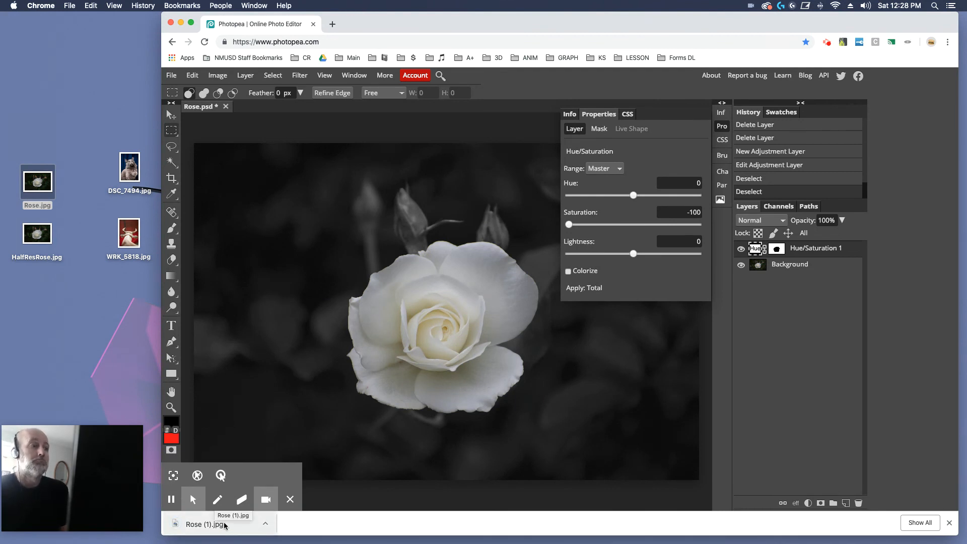
Open the exported Rose (1).jpg in Preview and zoom in to inspect the rose's edges
click(223, 526)
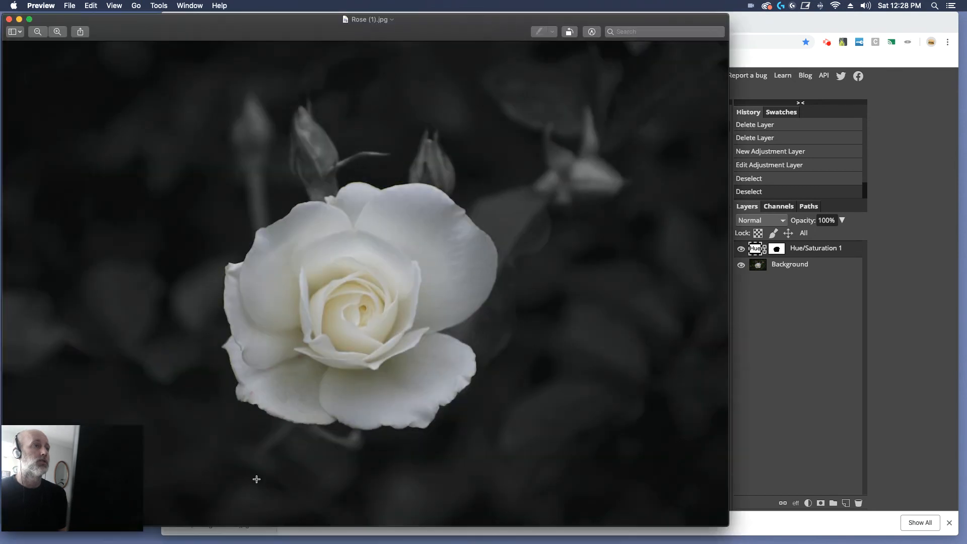
click(58, 32)
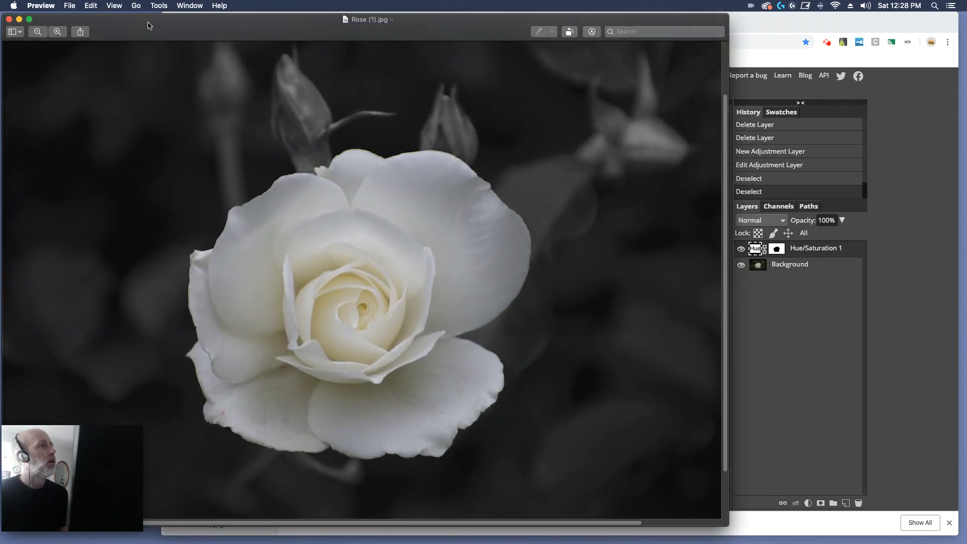
click(32, 31)
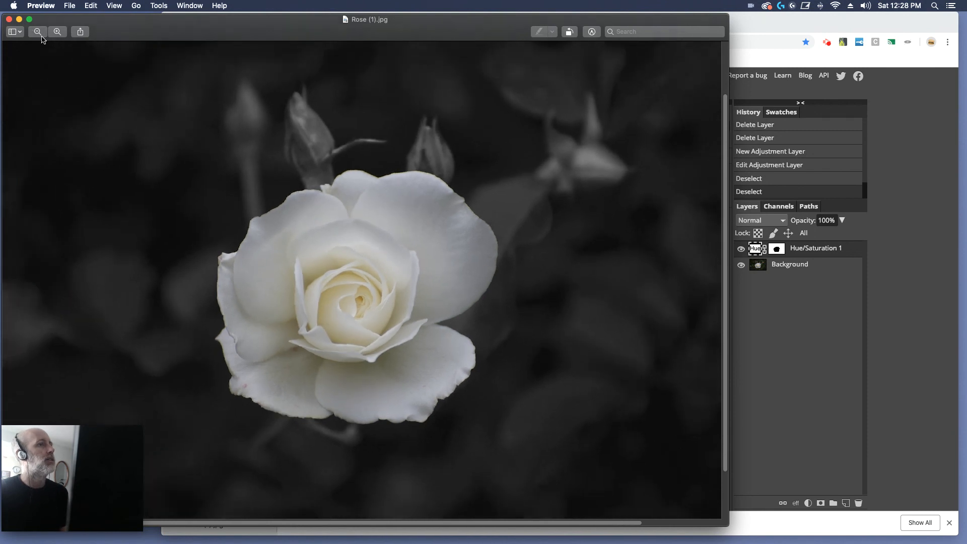
click(57, 31)
click(58, 32)
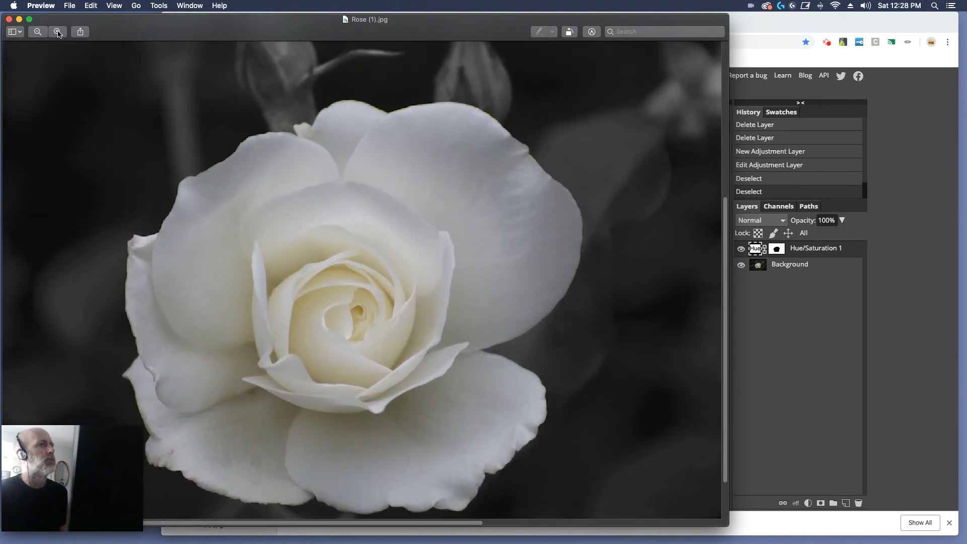
click(57, 32)
click(58, 31)
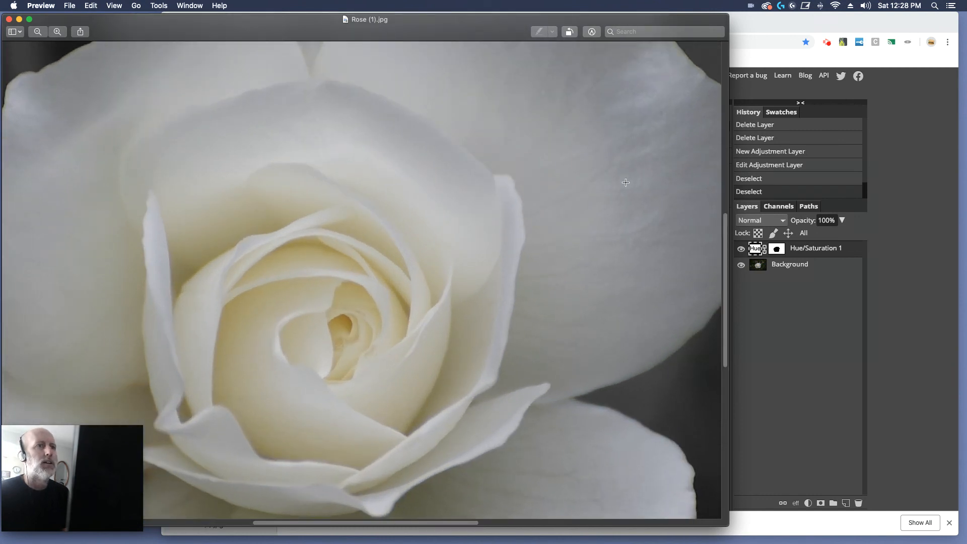
drag(725, 227, 718, 172)
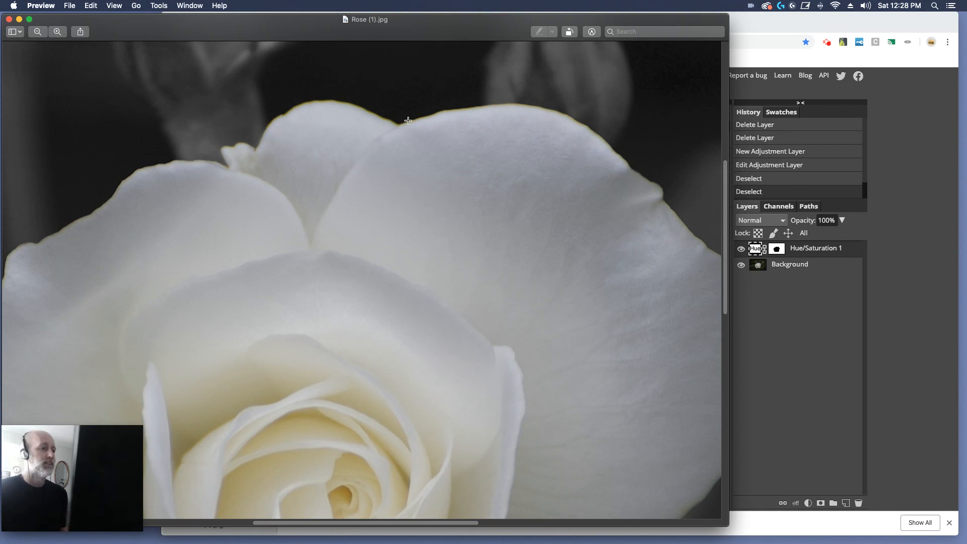
mouse_move(141, 29)
mouse_down()
mouse_move(150, 28)
mouse_move(142, 29)
mouse_up()
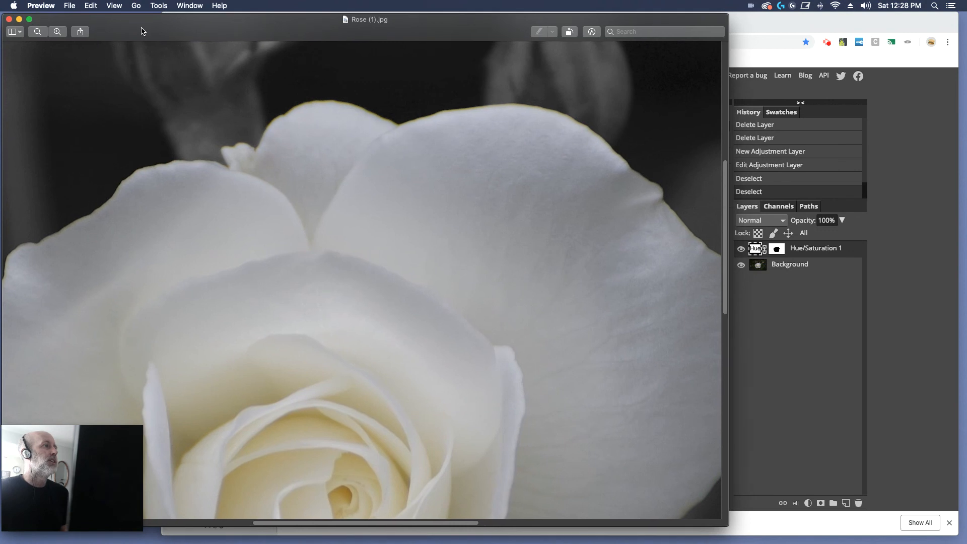
click(18, 22)
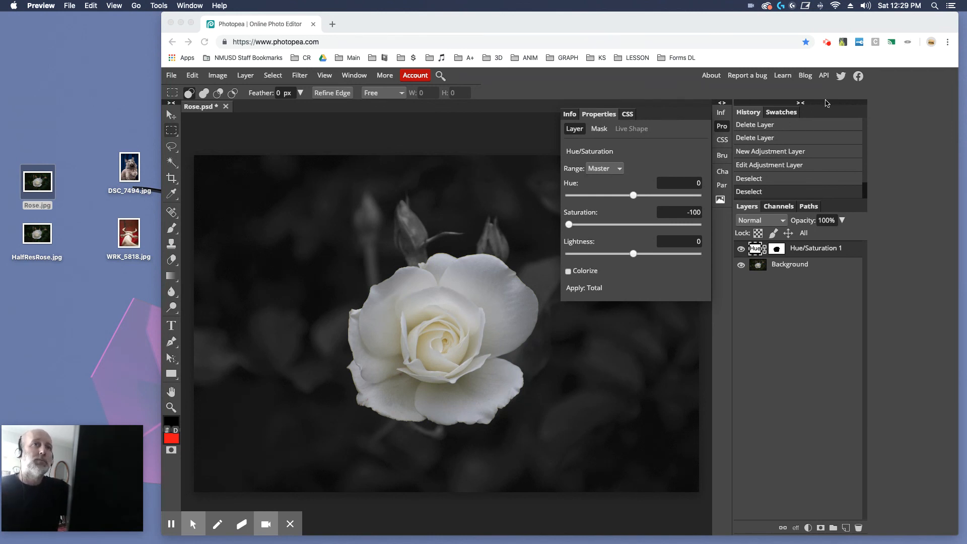
click(902, 23)
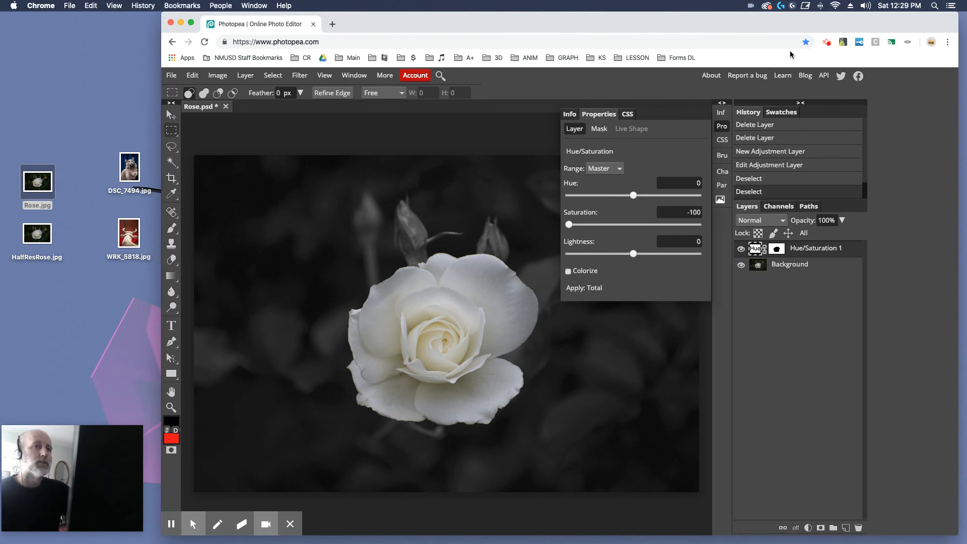
click(827, 42)
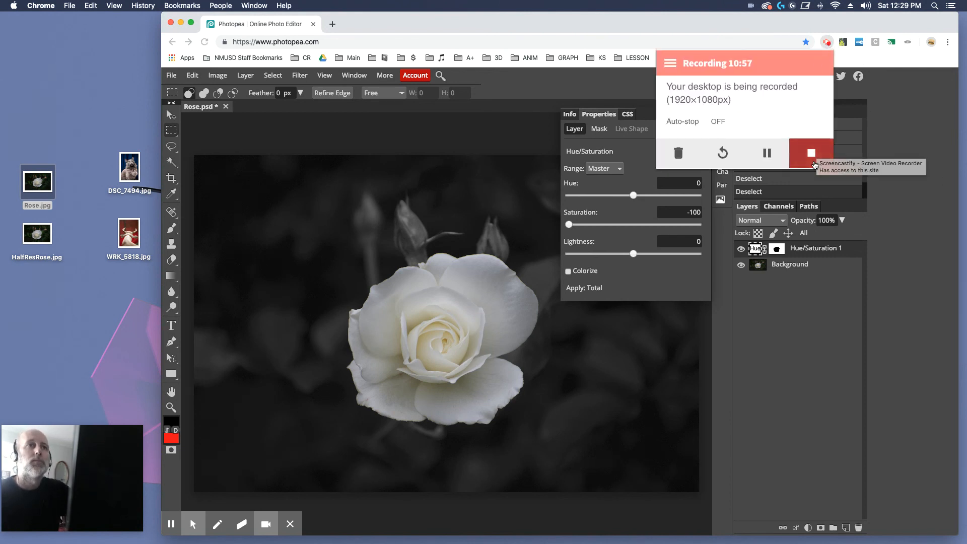